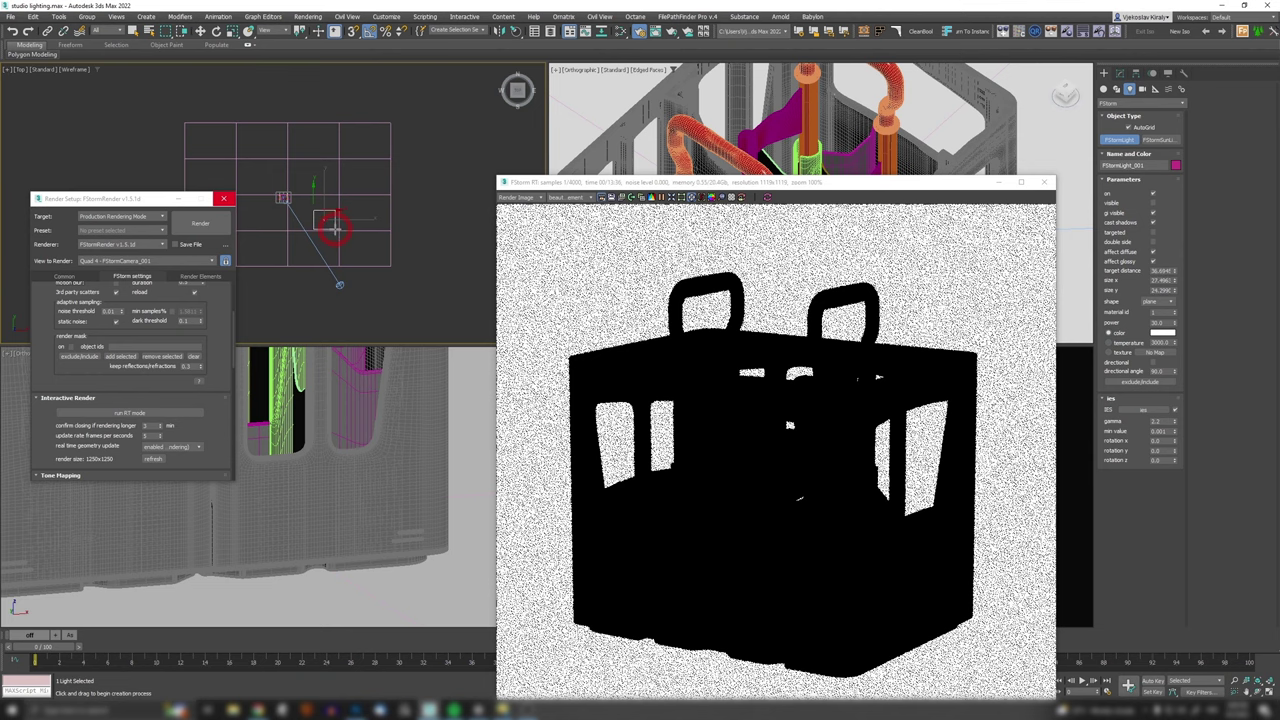
Step: Turn on the targeted option for the FStorm light and move its target to the crate
{"action": "scroll", "coordinate": [309, 217], "scroll_direction": "up", "scroll_amount": 4}
{"action": "middle_click_drag", "start_coordinate": [309, 217], "coordinate": [355, 203], "text": "alt"}
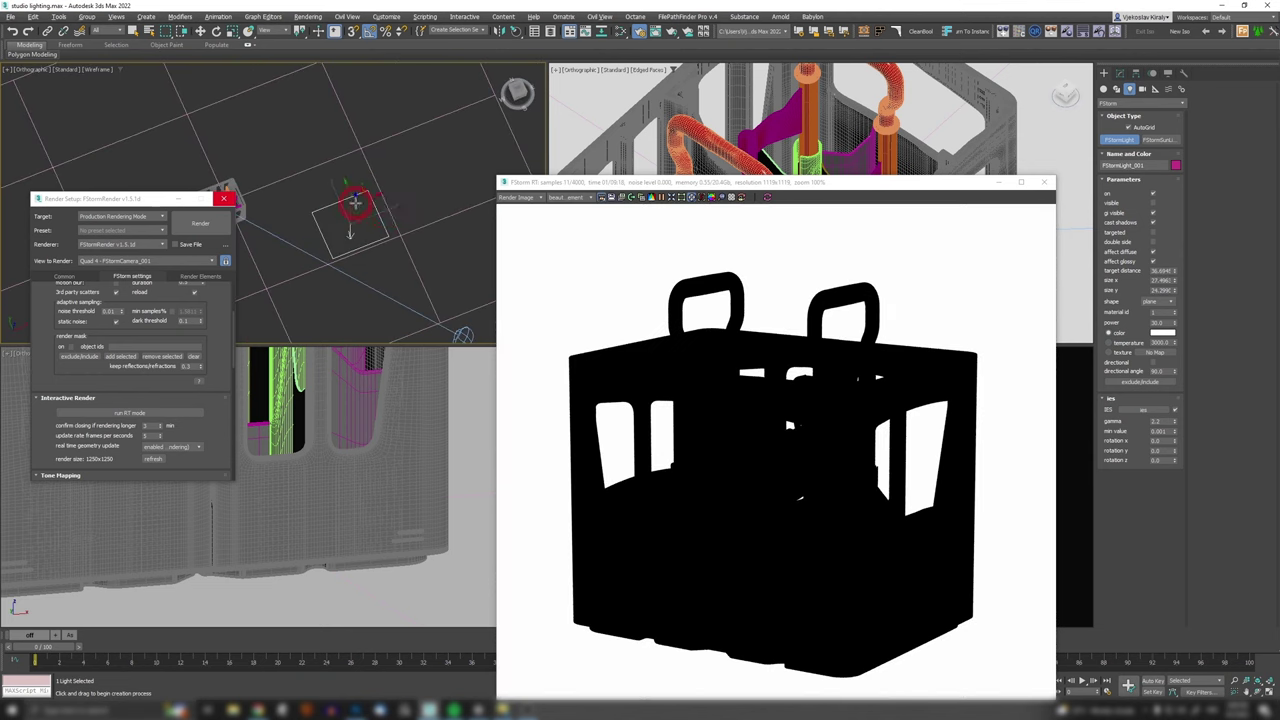
{"action": "left_click", "coordinate": [1117, 236]}
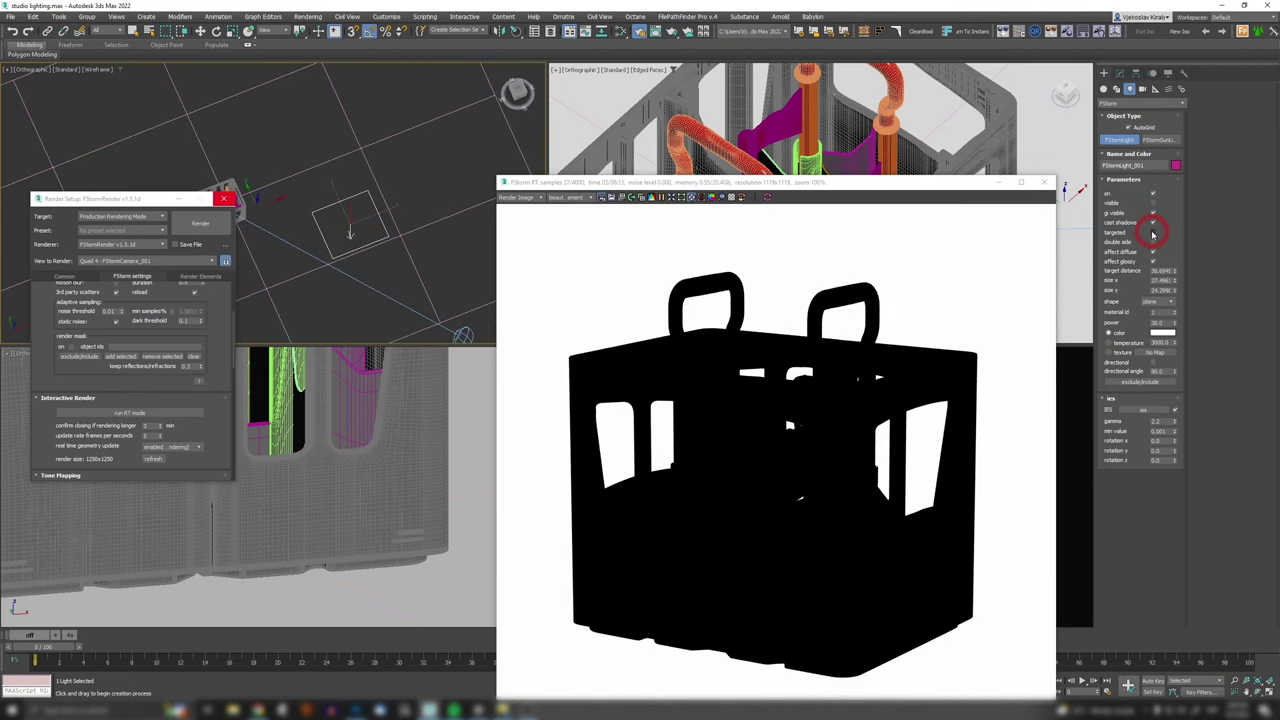
{"action": "key", "text": "w"}
{"action": "left_click", "coordinate": [350, 236]}
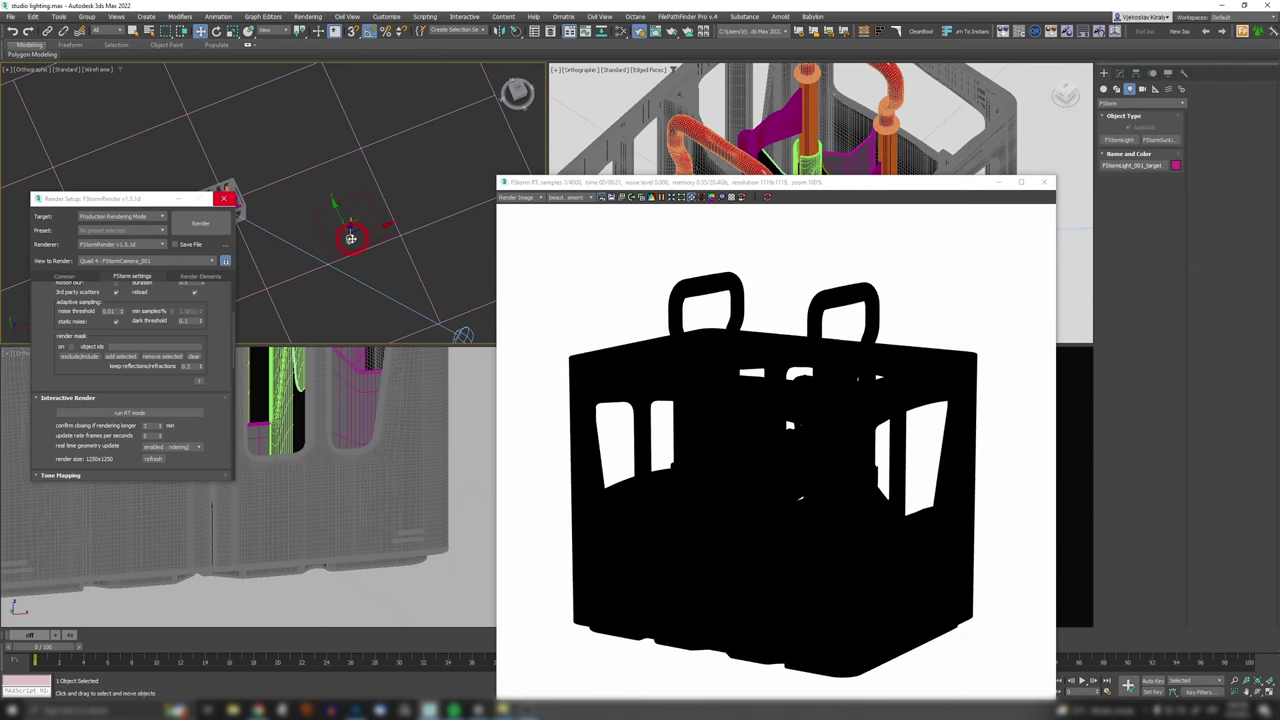
{"action": "left_click_drag", "start_coordinate": [357, 224], "coordinate": [240, 199]}
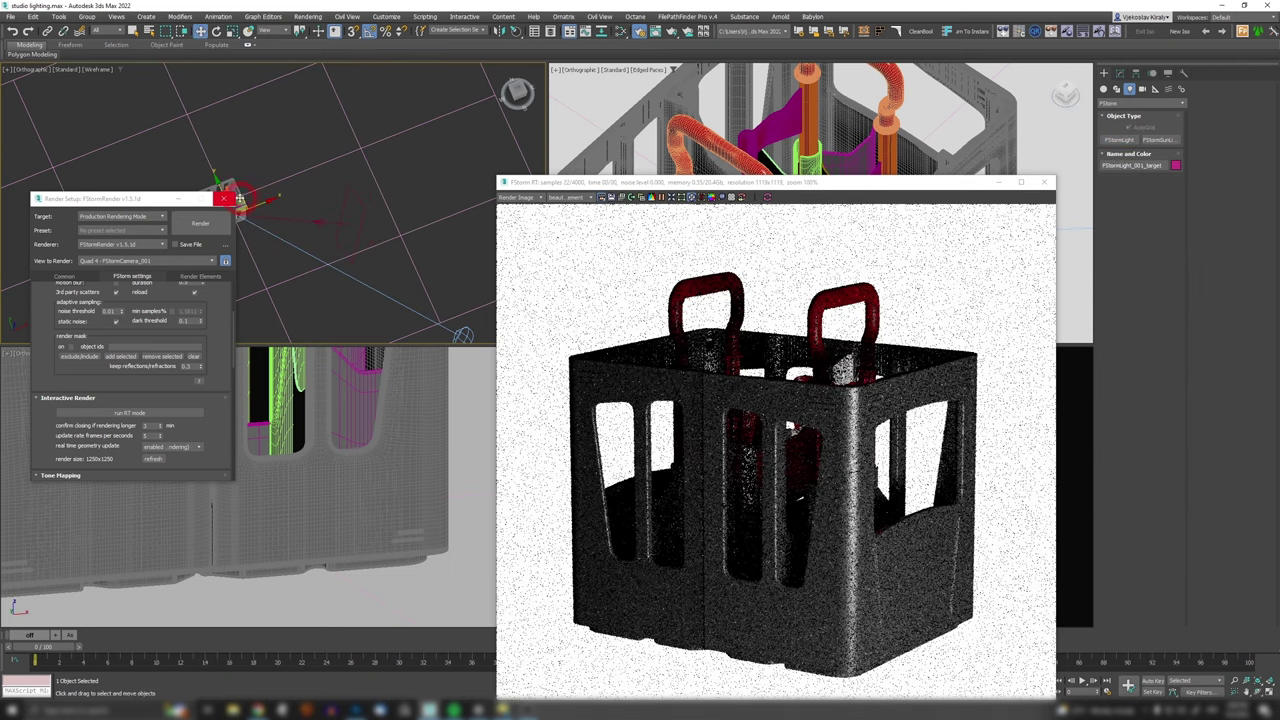
Step: Align the light's target with the crate in the top view, and raise the light together with its target
{"action": "key", "text": "t"}
{"action": "scroll", "coordinate": [326, 174], "scroll_direction": "down", "scroll_amount": 5}
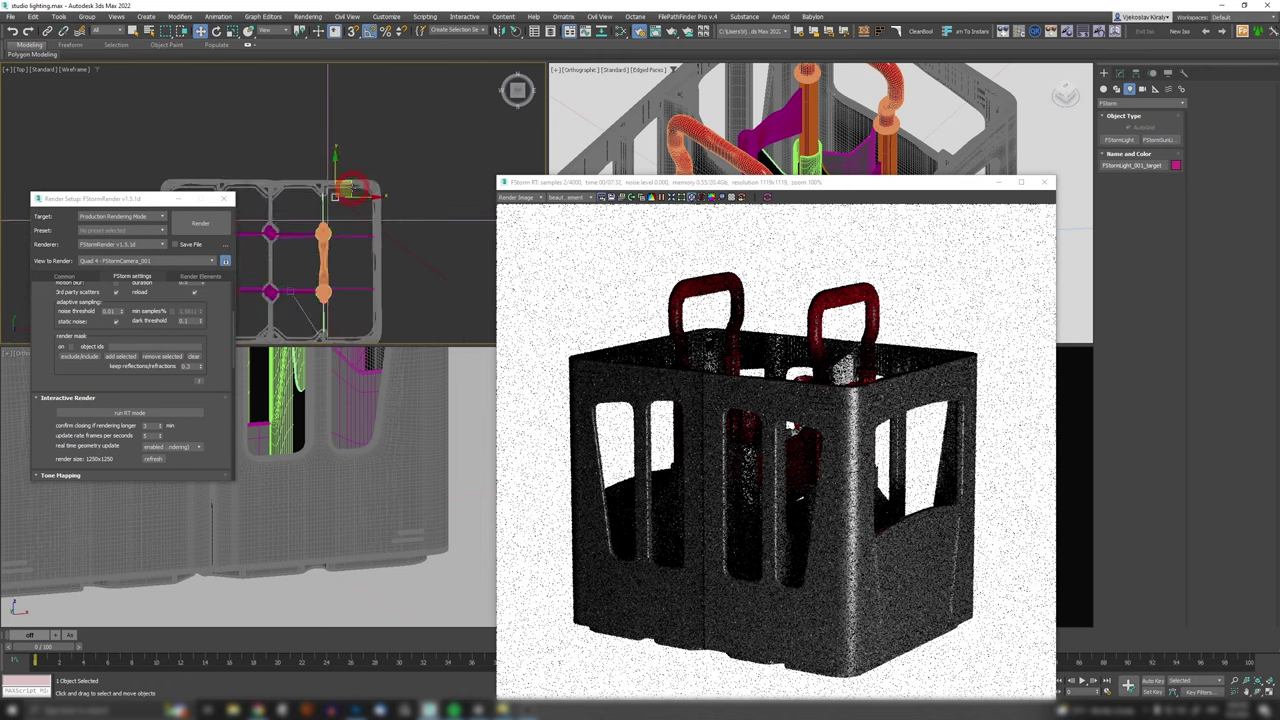
{"action": "middle_click_drag", "start_coordinate": [358, 148], "coordinate": [375, 121]}
{"action": "mouse_move", "coordinate": [350, 153]}
{"action": "left_mouse_down"}
{"action": "mouse_move", "coordinate": [339, 165]}
{"action": "mouse_move", "coordinate": [350, 166]}
{"action": "left_mouse_up"}
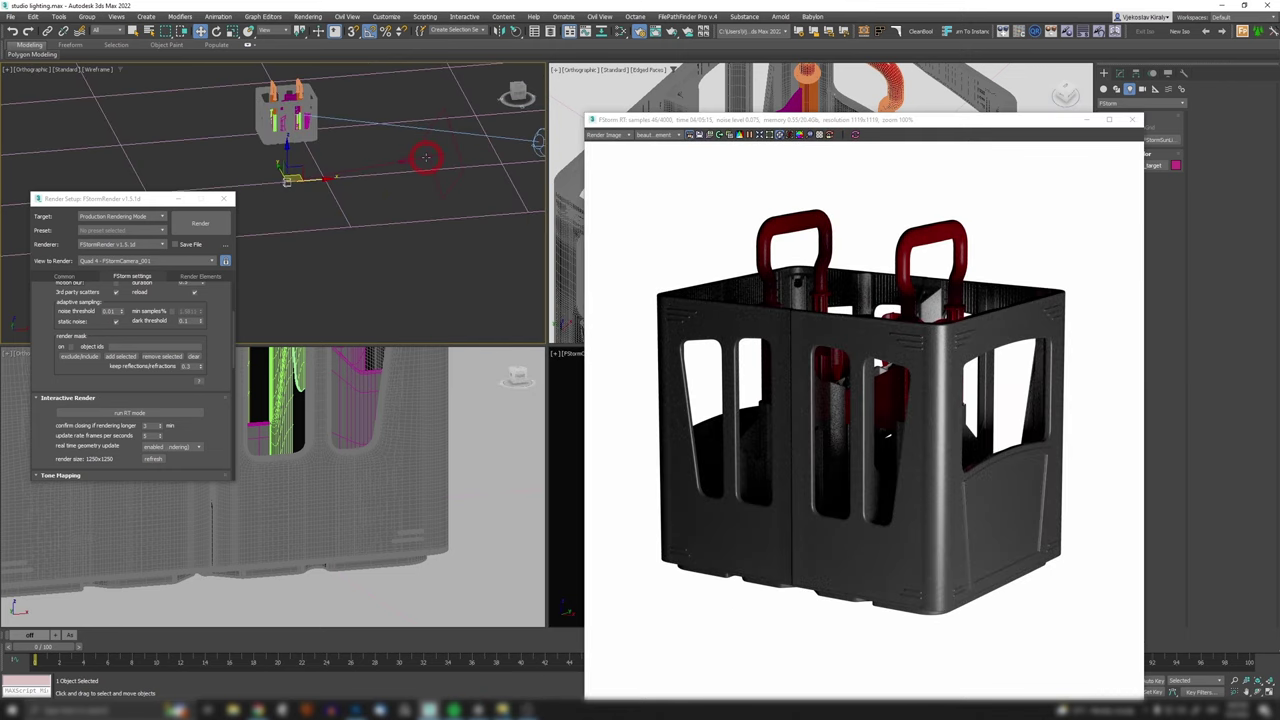
{"action": "left_click", "coordinate": [425, 157]}
{"action": "left_click_drag", "start_coordinate": [388, 137], "coordinate": [387, 72]}
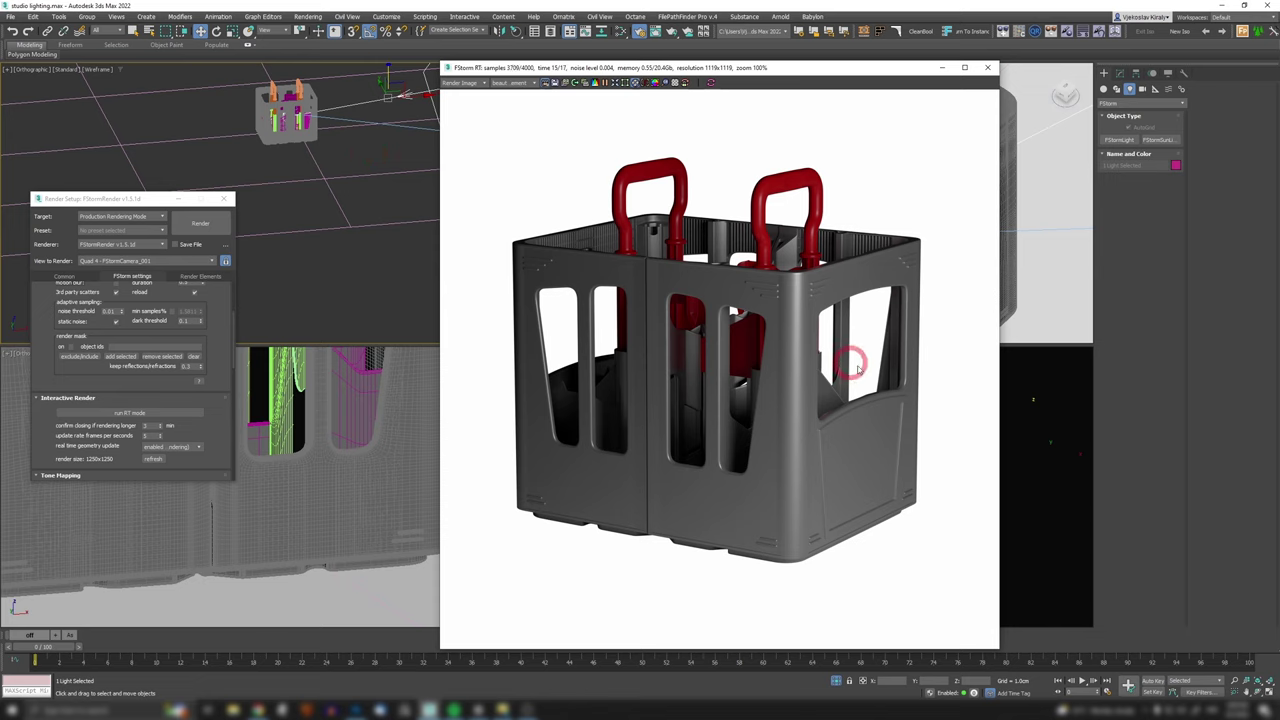
Step: Select only the light and move it to the upper right of the crate as seen from above
{"action": "mouse_move", "coordinate": [314, 204]}
{"action": "middle_mouse_down", "text": "alt"}
{"action": "mouse_move", "coordinate": [357, 151]}
{"action": "mouse_move", "coordinate": [331, 194]}
{"action": "middle_mouse_up", "text": "alt"}
{"action": "key", "text": "t"}
{"action": "scroll", "coordinate": [335, 195], "scroll_direction": "up", "scroll_amount": 3}
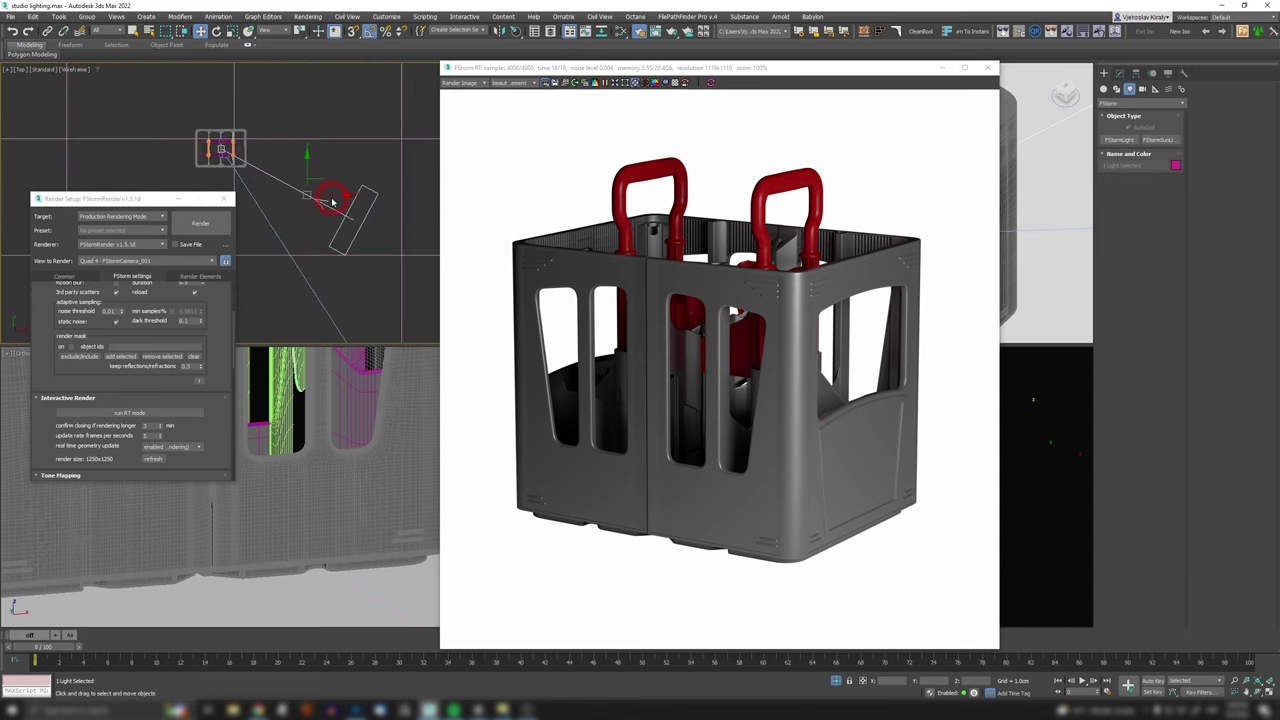
{"action": "left_click", "coordinate": [352, 200]}
{"action": "left_click_drag", "start_coordinate": [361, 189], "coordinate": [364, 119]}
{"action": "middle_click_drag", "start_coordinate": [364, 119], "coordinate": [399, 131], "text": "alt"}
{"action": "left_click_drag", "start_coordinate": [399, 123], "coordinate": [384, 106]}
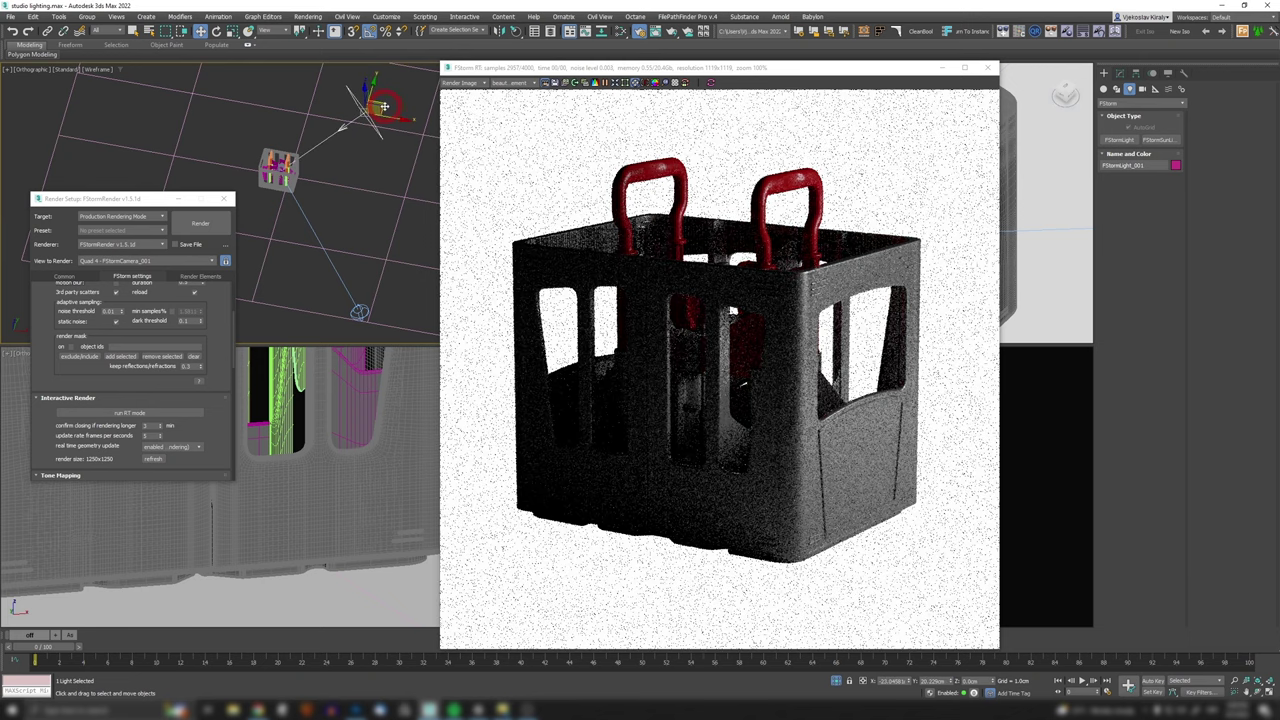
Step: Set the light's power to 60
{"action": "left_click", "coordinate": [1119, 75]}
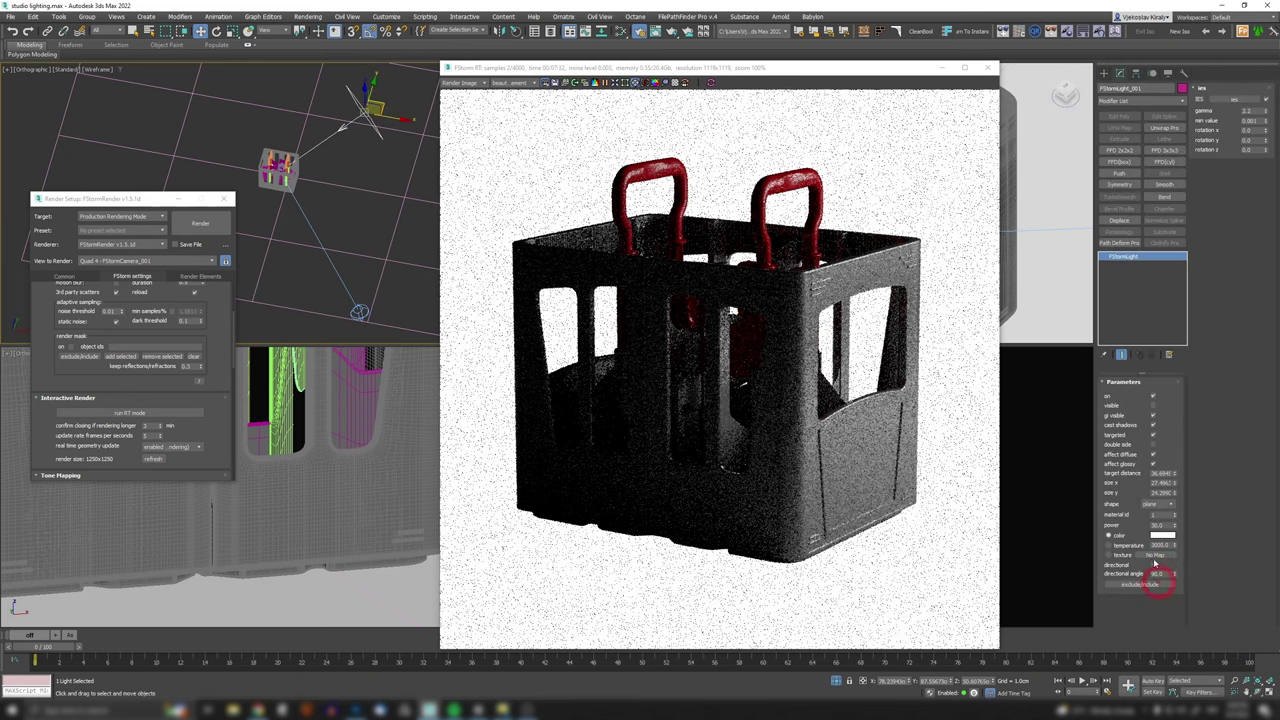
{"action": "left_click_drag", "start_coordinate": [1166, 525], "coordinate": [1115, 522]}
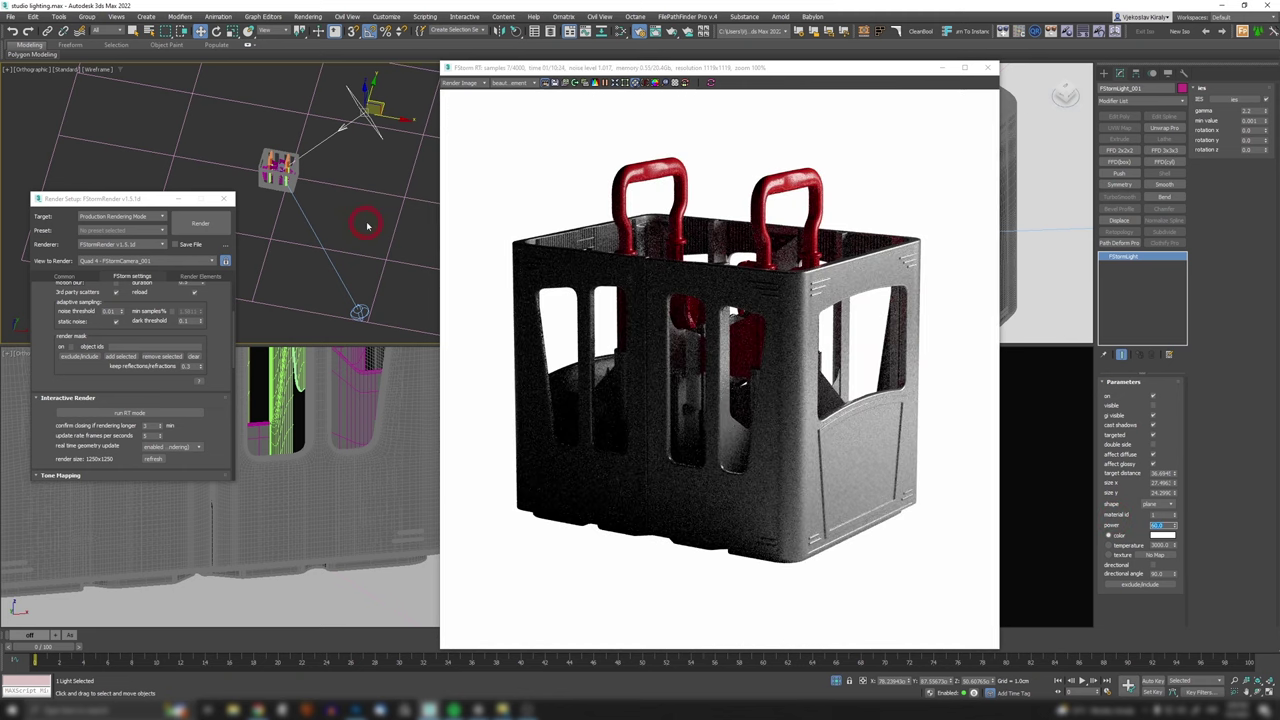
{"action": "middle_click_drag", "start_coordinate": [388, 206], "coordinate": [349, 222]}
{"action": "scroll", "coordinate": [376, 225], "scroll_direction": "down", "scroll_amount": 2}
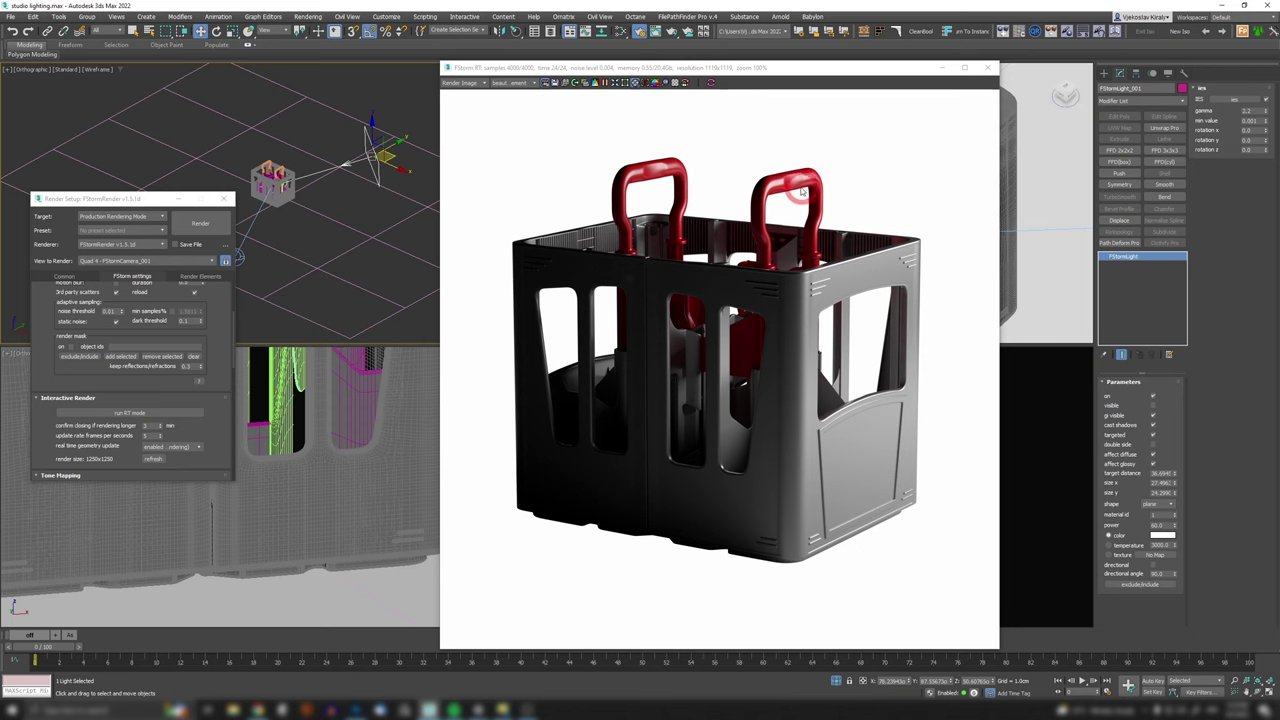
Step: Reposition the light around the crate in the top view, settling it diagonally up and right, closer to the crate
{"action": "middle_click_drag", "start_coordinate": [335, 168], "coordinate": [364, 188], "text": "alt"}
{"action": "key", "text": "t"}
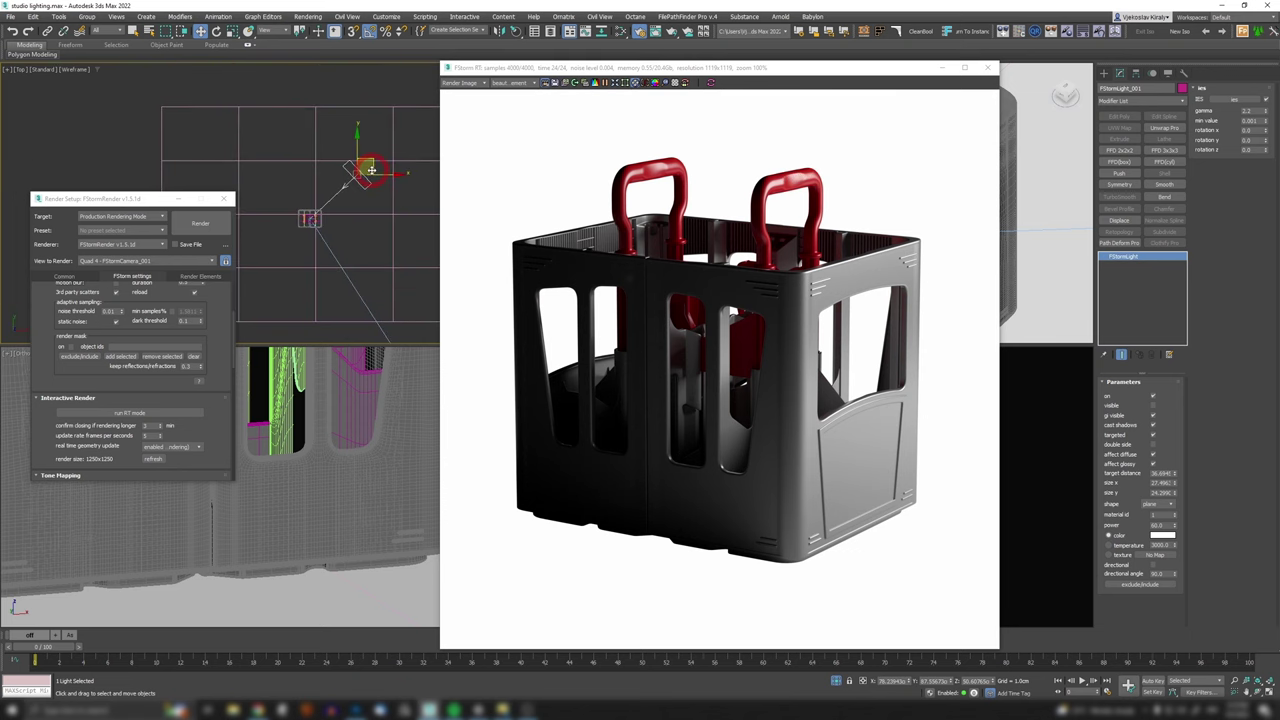
{"action": "left_click_drag", "start_coordinate": [372, 167], "coordinate": [340, 160]}
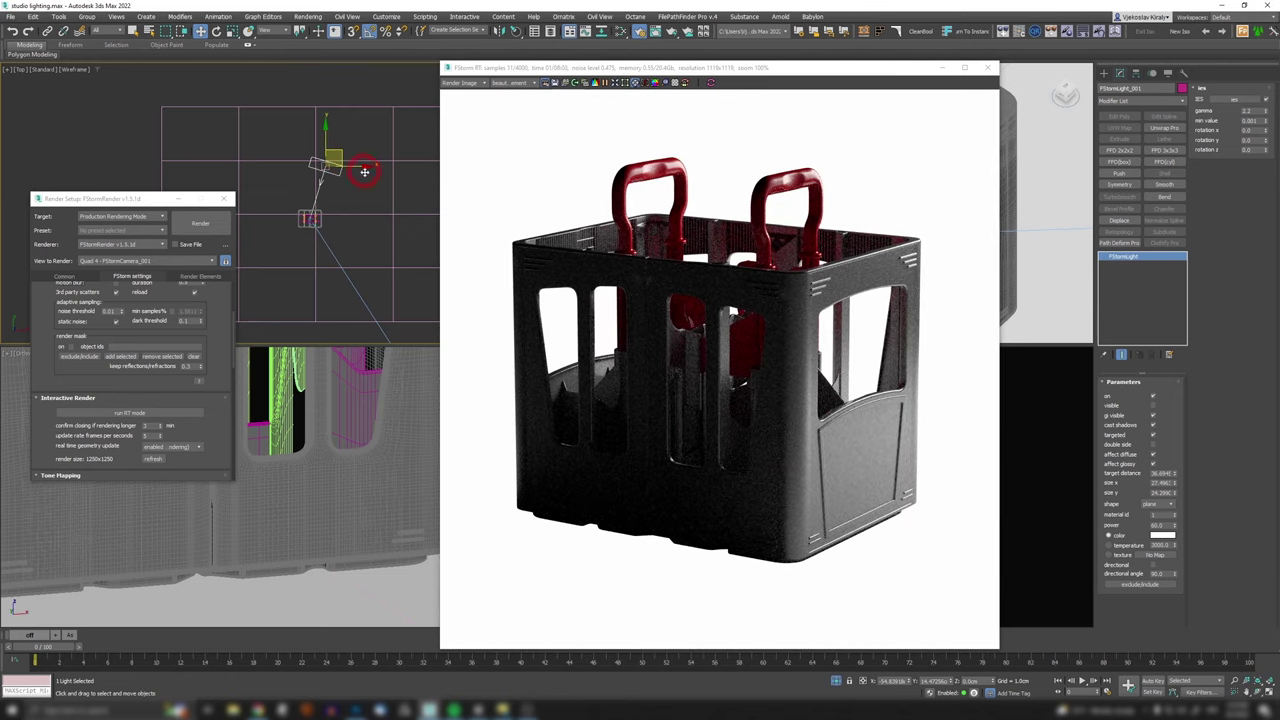
{"action": "left_click_drag", "start_coordinate": [364, 172], "coordinate": [382, 193]}
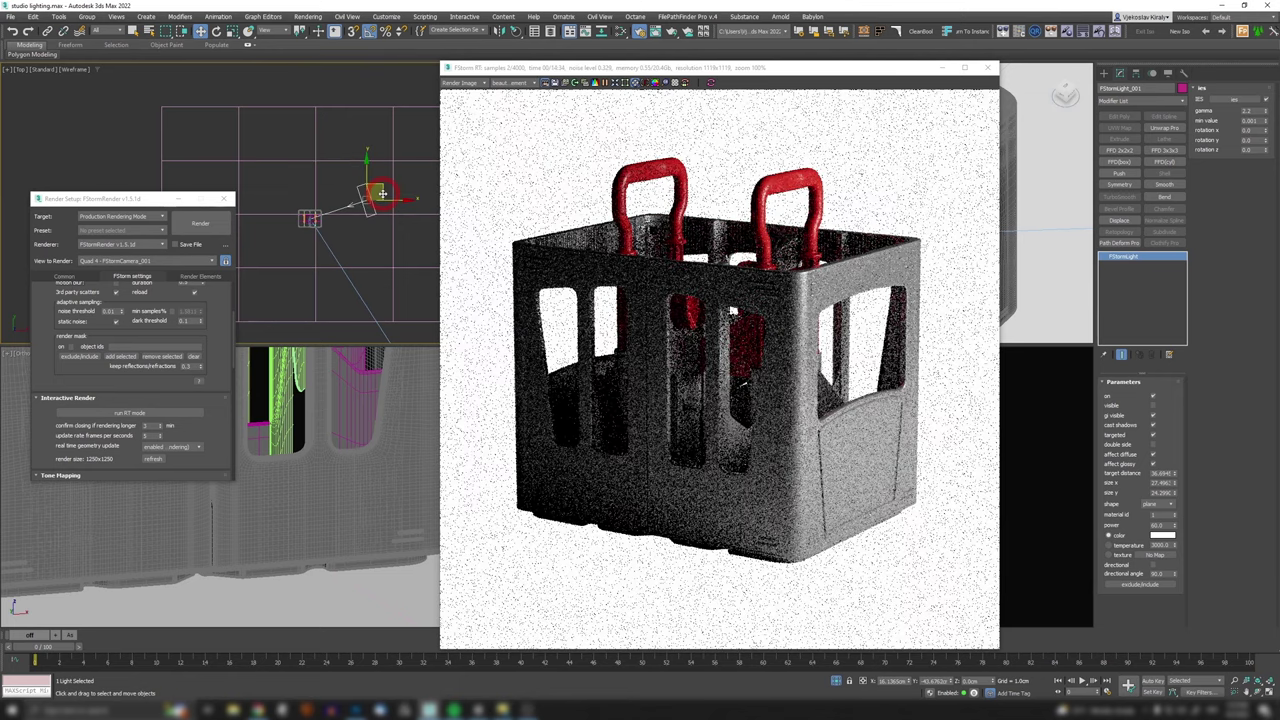
{"action": "left_click_drag", "start_coordinate": [382, 176], "coordinate": [378, 172]}
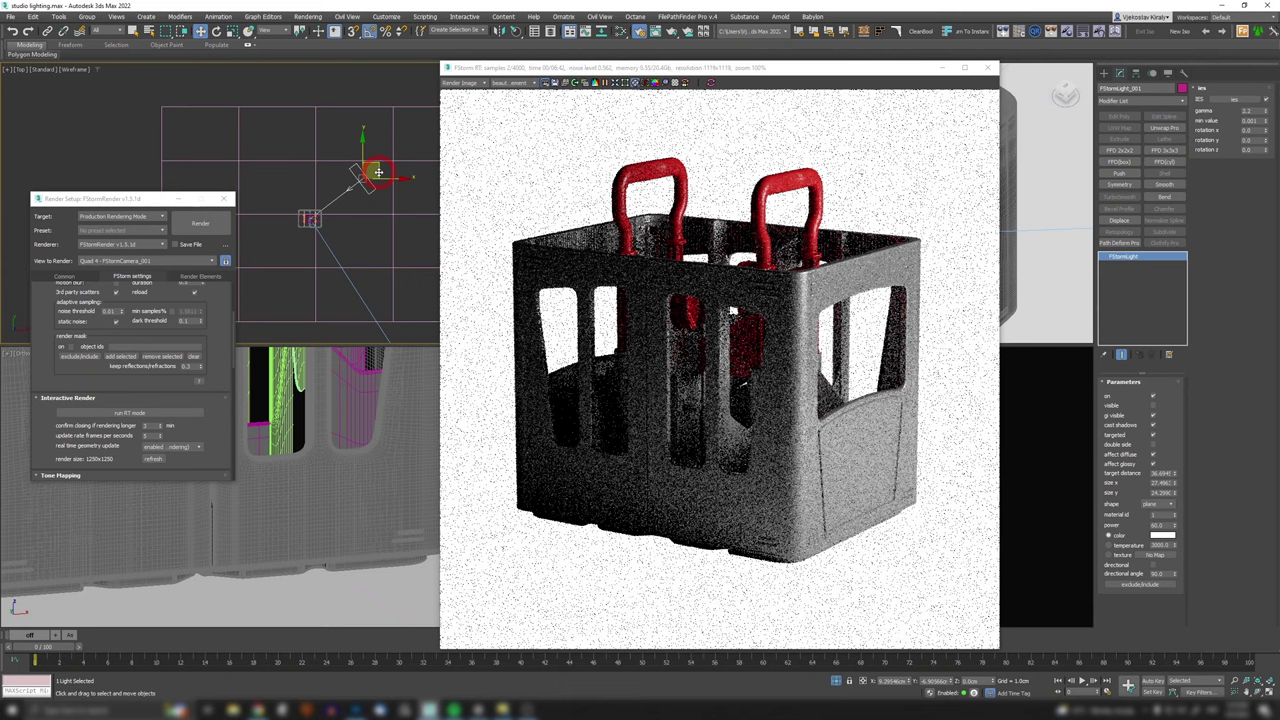
{"action": "left_click_drag", "start_coordinate": [372, 171], "coordinate": [367, 171]}
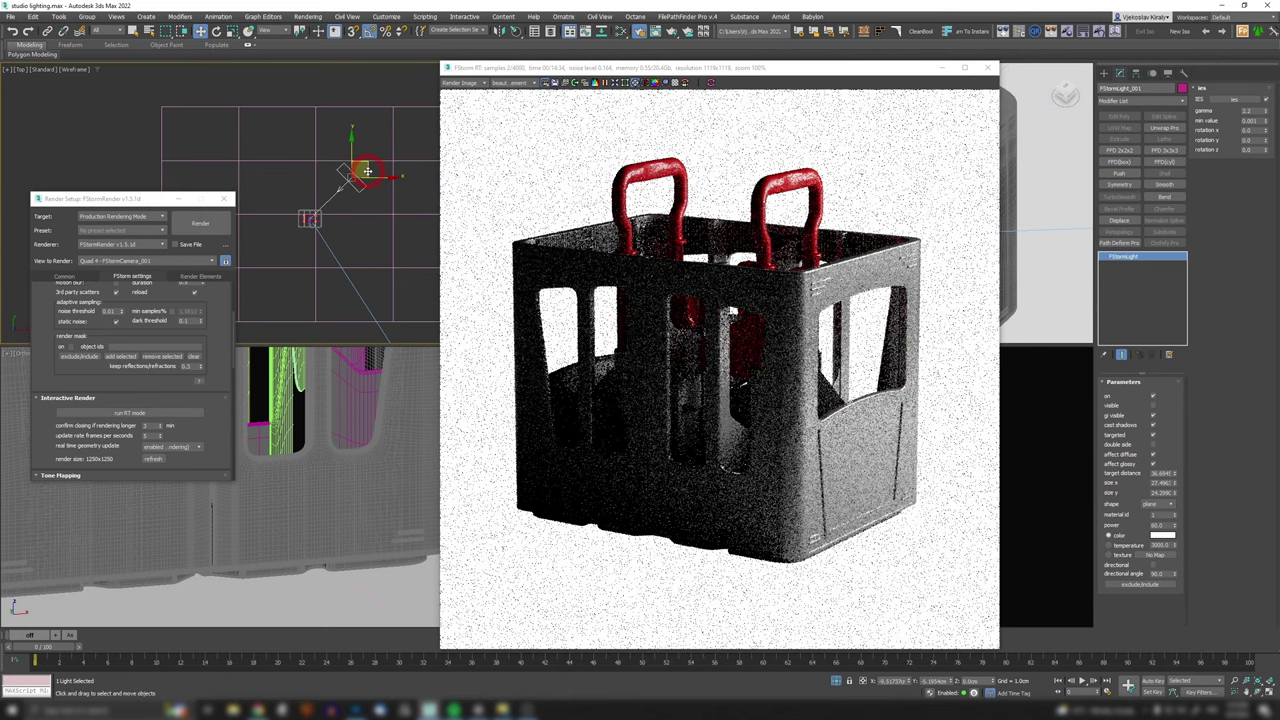
{"action": "left_click_drag", "start_coordinate": [362, 175], "coordinate": [346, 180]}
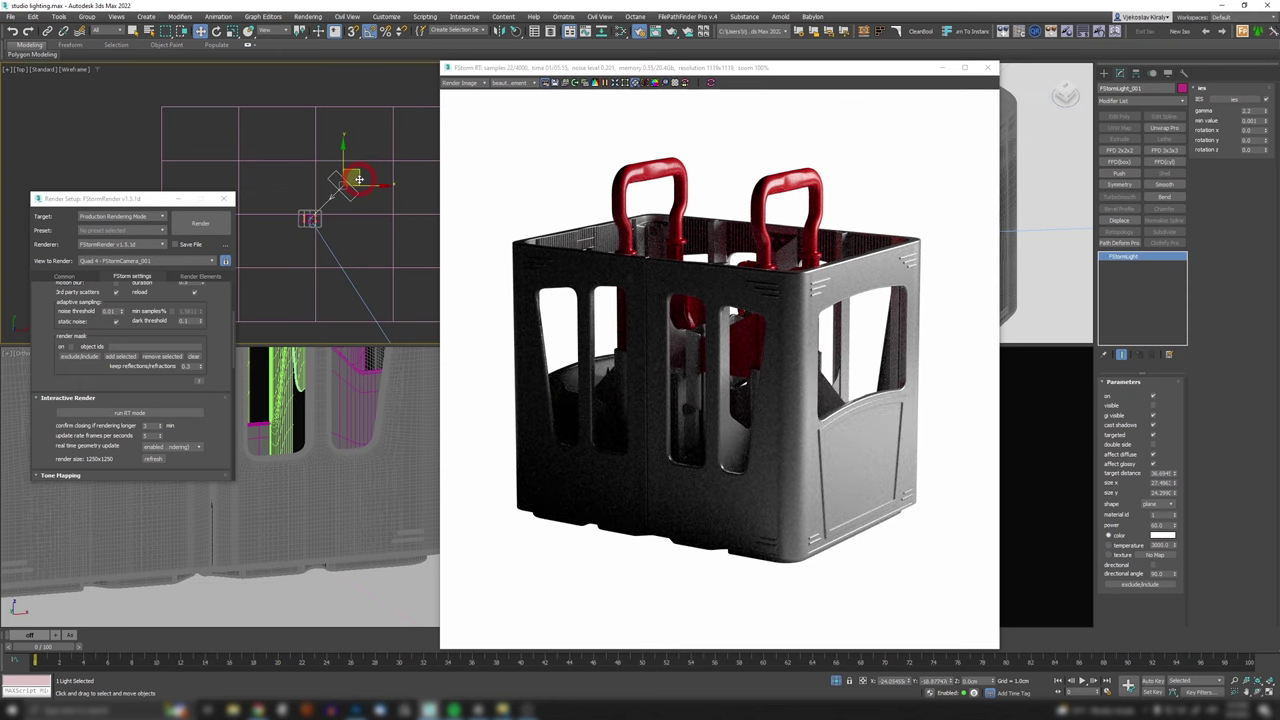
{"action": "left_click", "coordinate": [846, 416]}
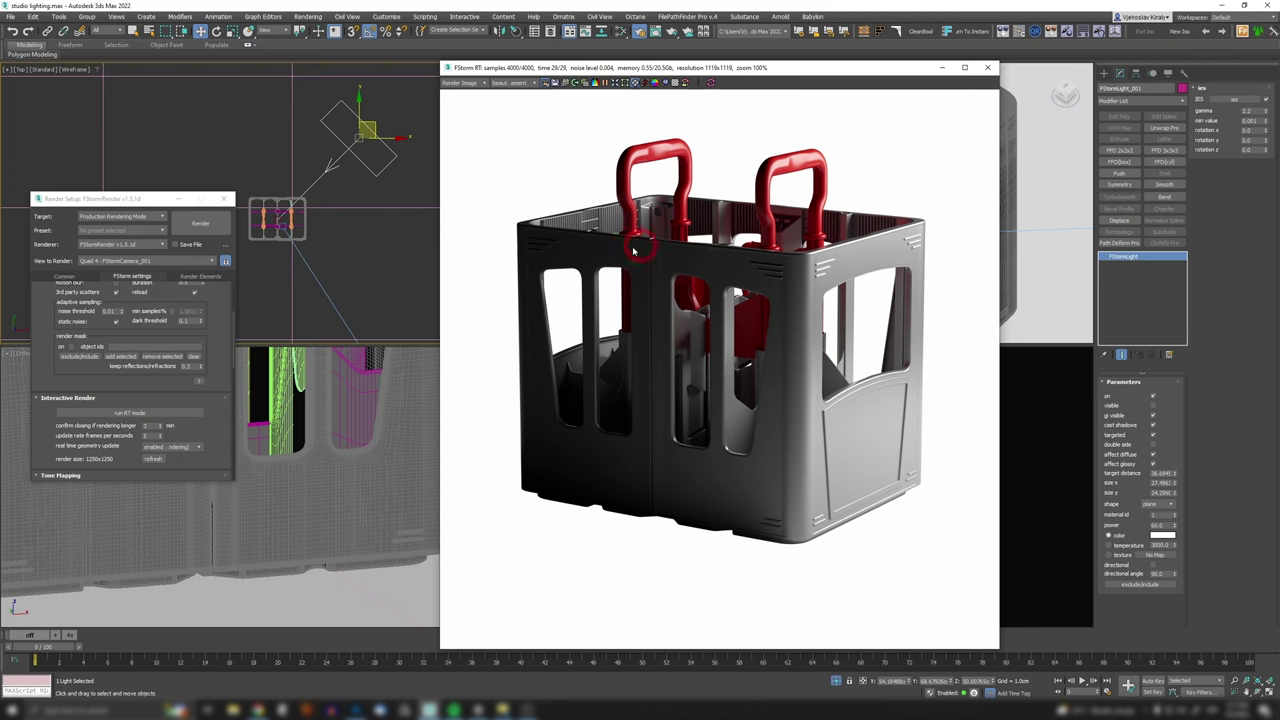
Step: Copy the targeted light to the lower left of the crate in the top view and switch off the original
{"action": "scroll", "coordinate": [355, 140], "scroll_direction": "down", "scroll_amount": 3}
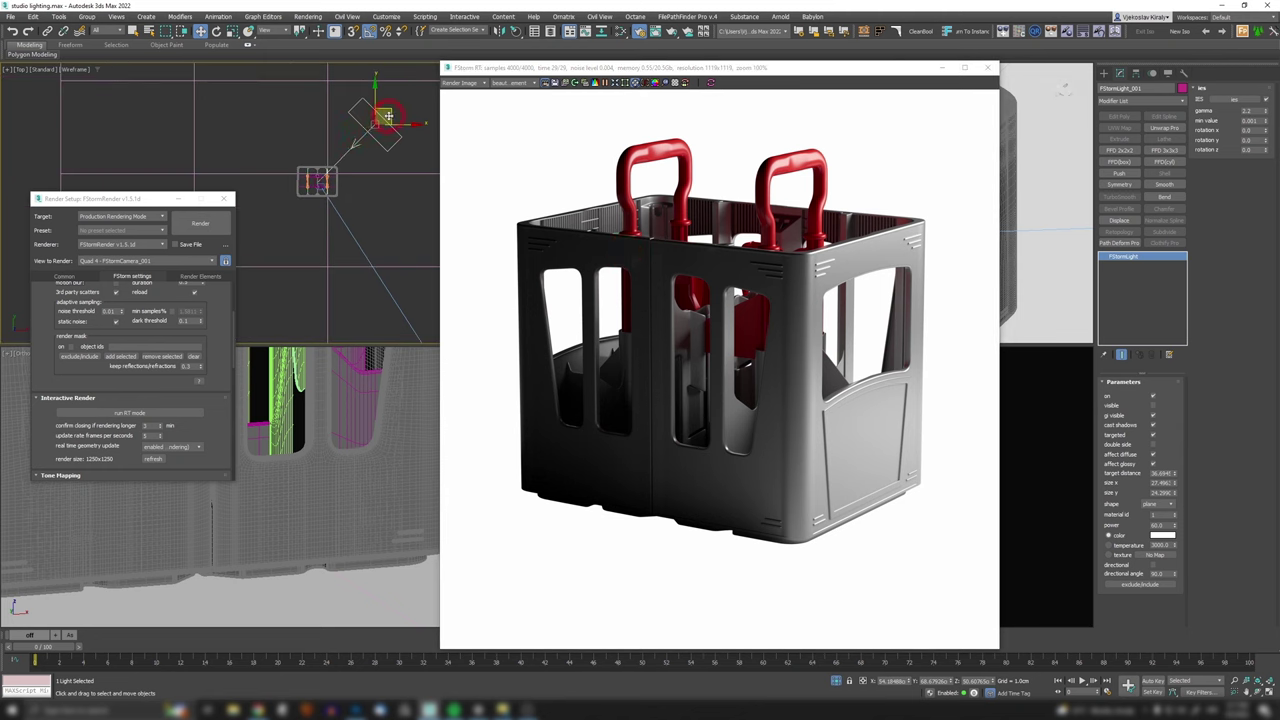
{"action": "left_click_drag", "start_coordinate": [389, 116], "coordinate": [338, 165], "text": "shift"}
{"action": "left_click_drag", "start_coordinate": [257, 203], "coordinate": [365, 138], "text": "shift"}
{"action": "left_click", "coordinate": [367, 131]}
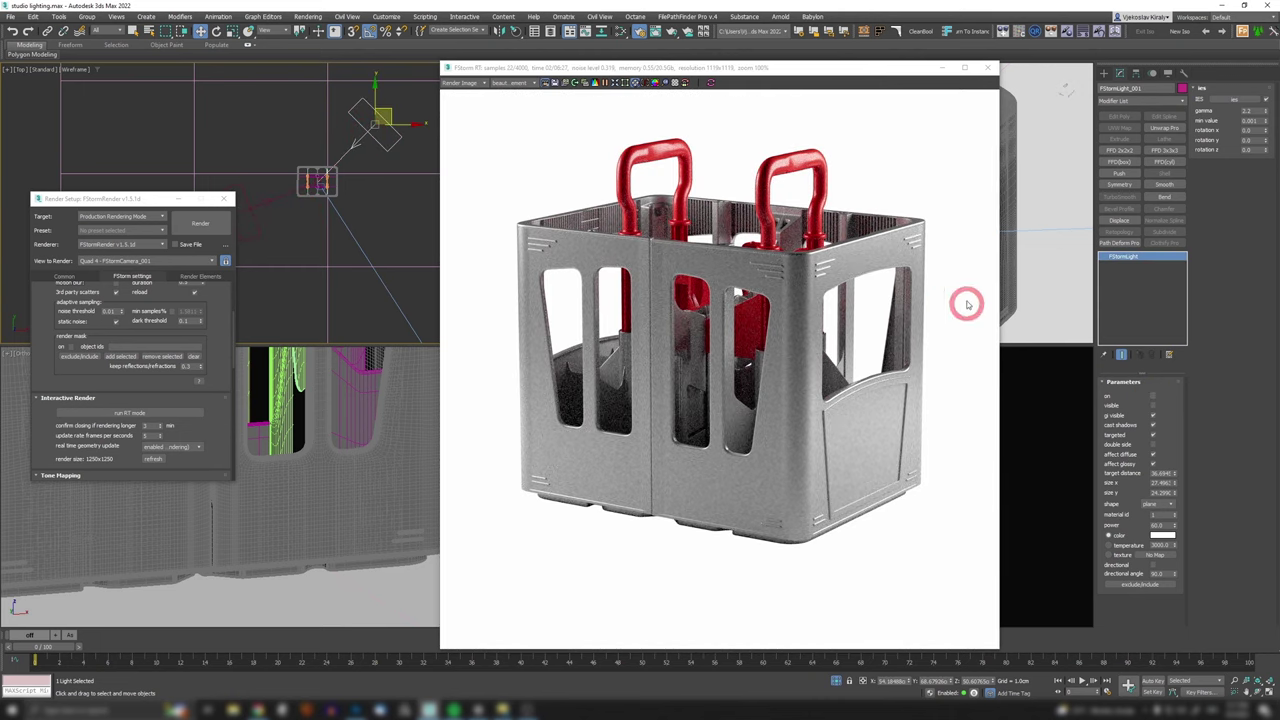
Step: Select the copied light and adjust its distance and angle to the crate's left face in the top view
{"action": "scroll", "coordinate": [274, 203], "scroll_direction": "down", "scroll_amount": 2}
{"action": "middle_click_drag", "start_coordinate": [274, 203], "coordinate": [277, 168]}
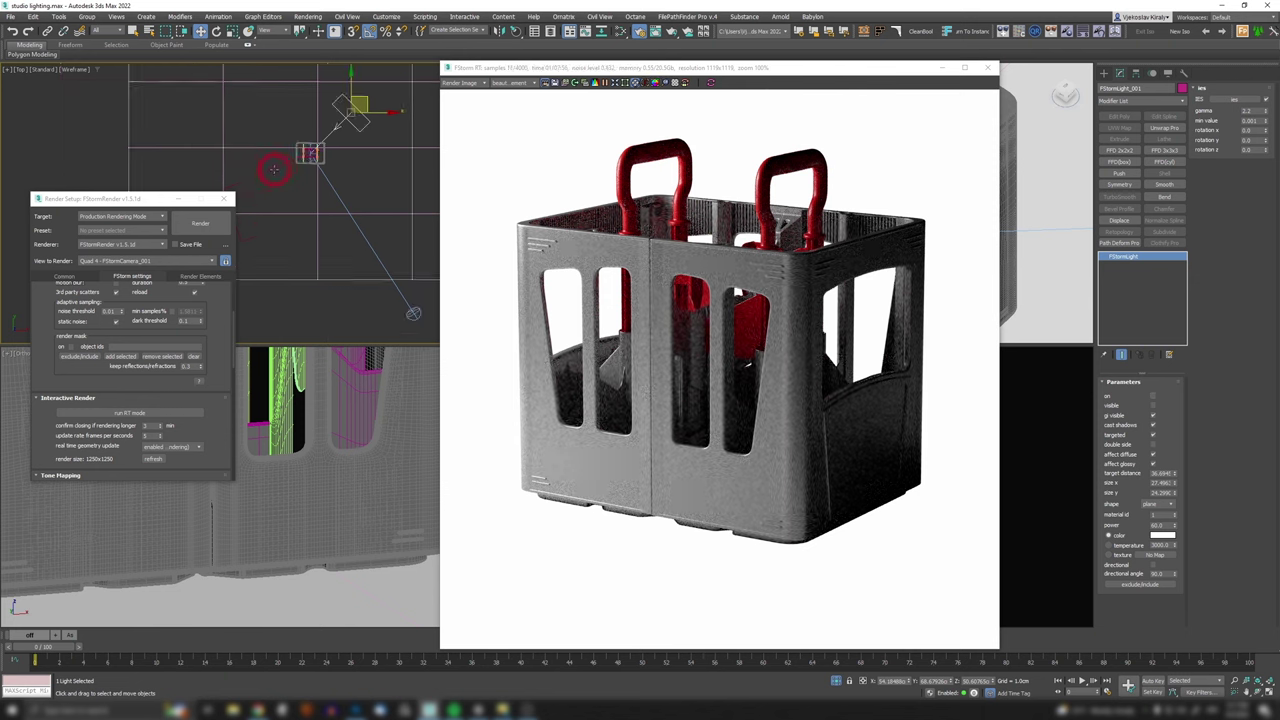
{"action": "left_click", "coordinate": [262, 175]}
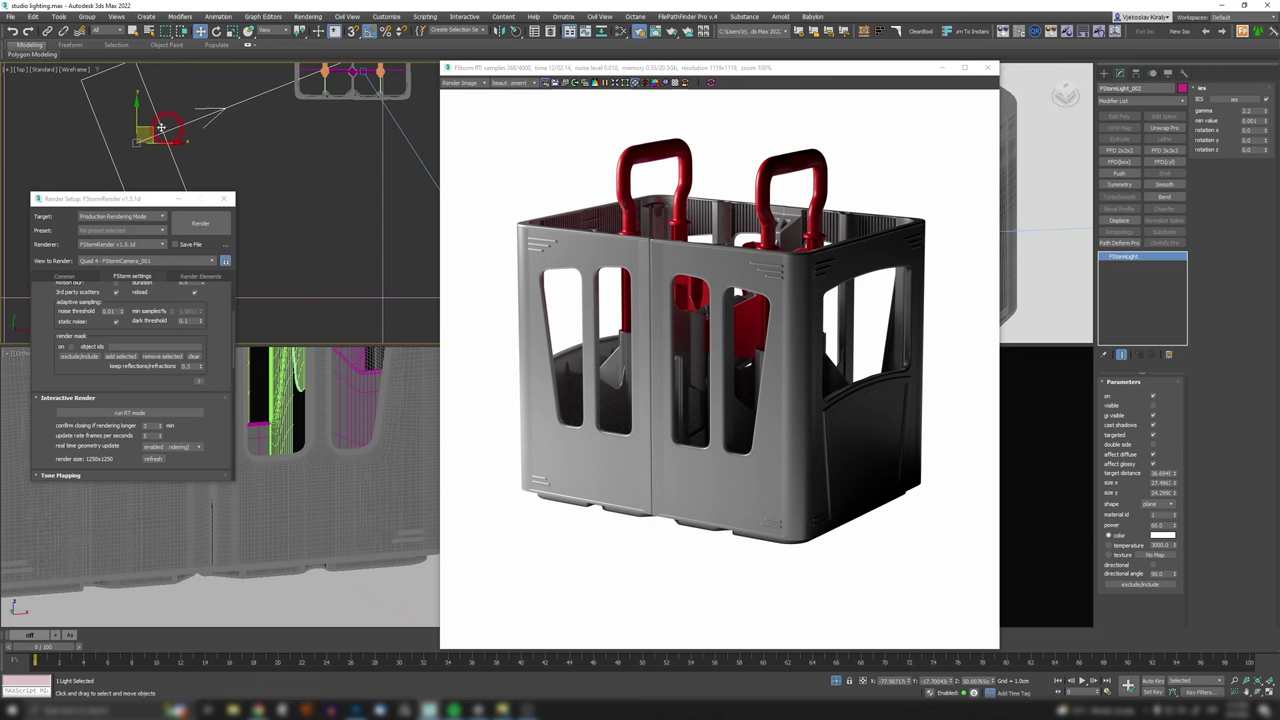
{"action": "left_click_drag", "start_coordinate": [148, 127], "coordinate": [156, 168]}
{"action": "scroll", "coordinate": [263, 158], "scroll_direction": "down", "scroll_amount": 3}
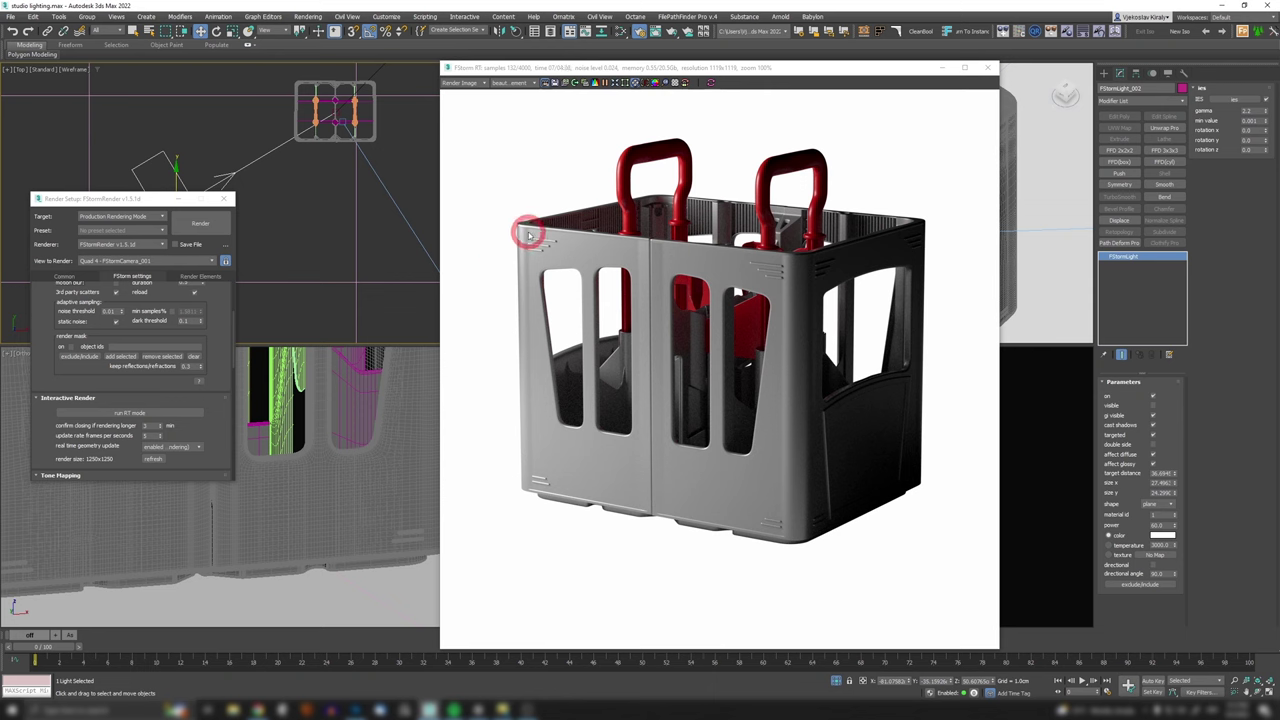
{"action": "scroll", "coordinate": [228, 135], "scroll_direction": "down", "scroll_amount": 2}
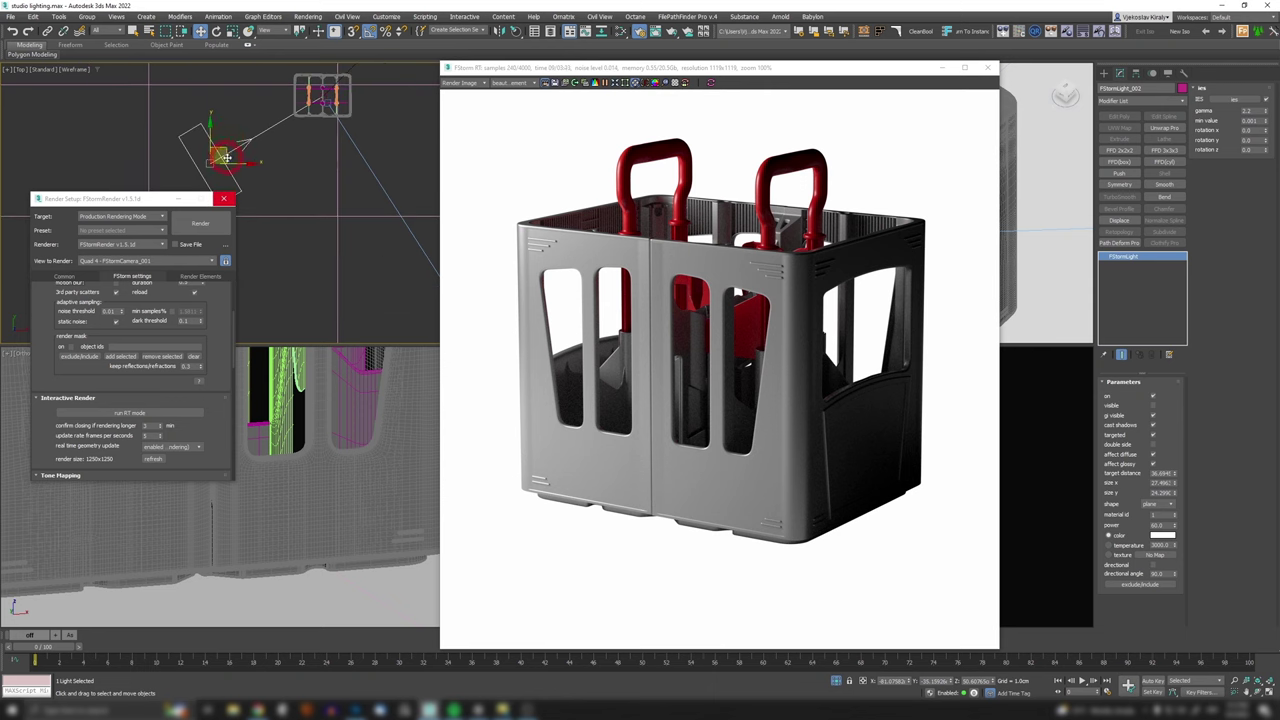
{"action": "left_click_drag", "start_coordinate": [226, 157], "coordinate": [203, 137]}
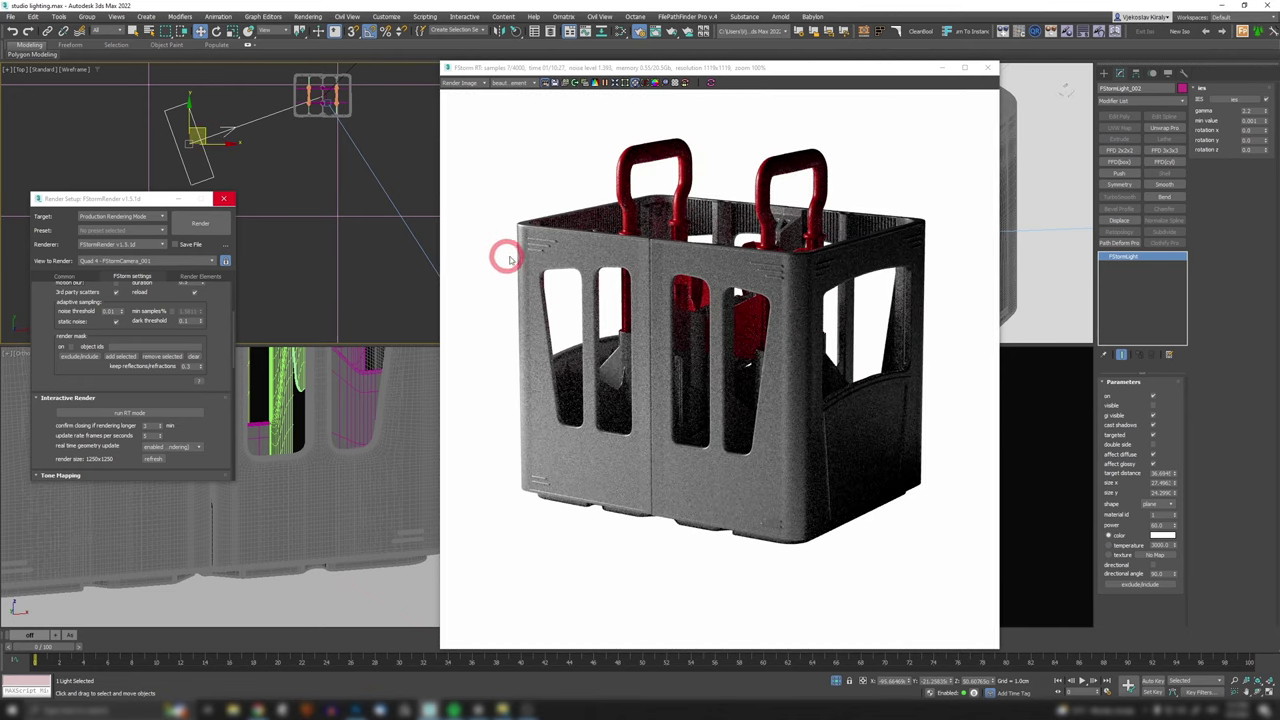
{"action": "left_click", "coordinate": [181, 91]}
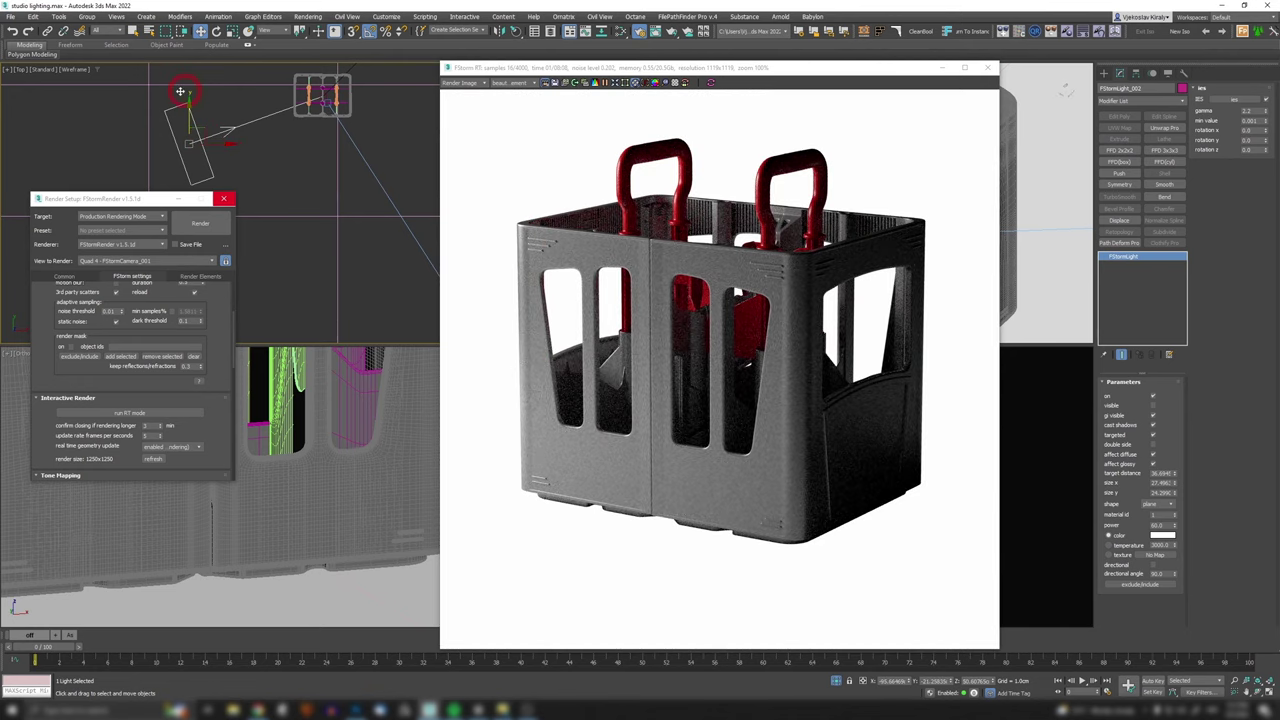
Step: Select the copied light's target and shift it slightly inside the crate
{"action": "scroll", "coordinate": [310, 104], "scroll_direction": "up", "scroll_amount": 4}
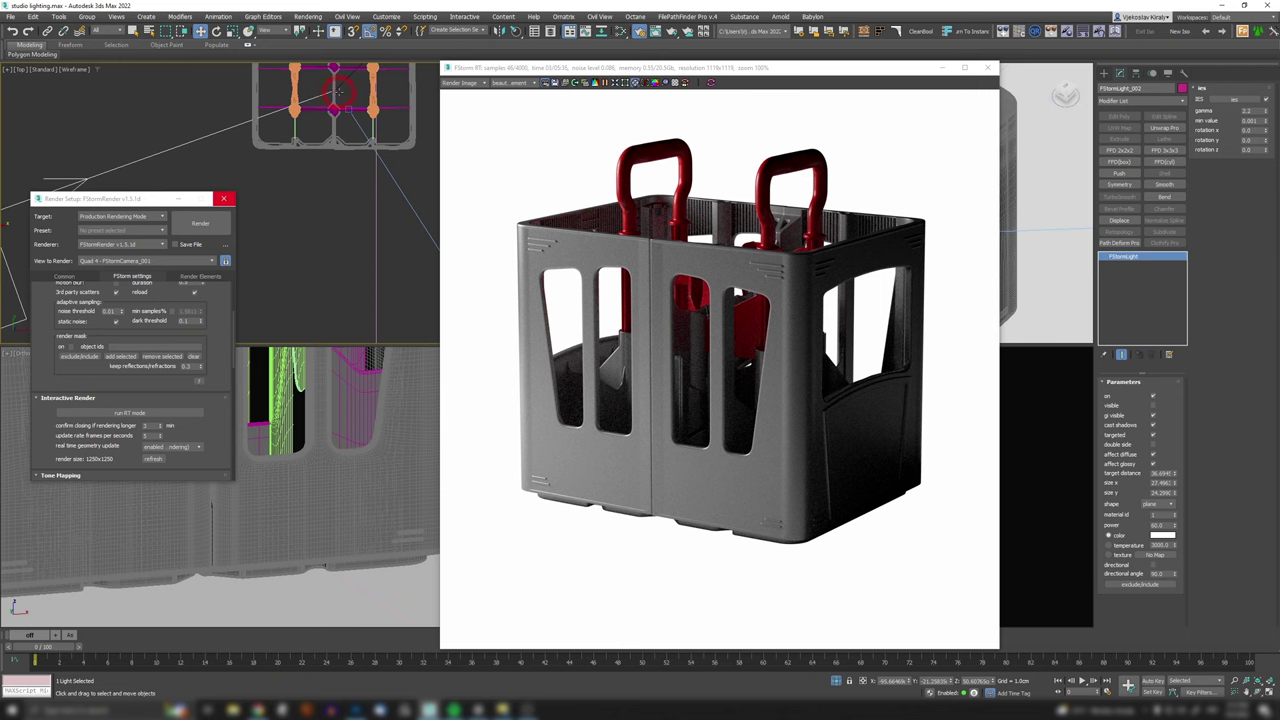
{"action": "left_click", "coordinate": [339, 92]}
{"action": "scroll", "coordinate": [350, 83], "scroll_direction": "down", "scroll_amount": 2}
{"action": "left_click_drag", "start_coordinate": [353, 100], "coordinate": [209, 152]}
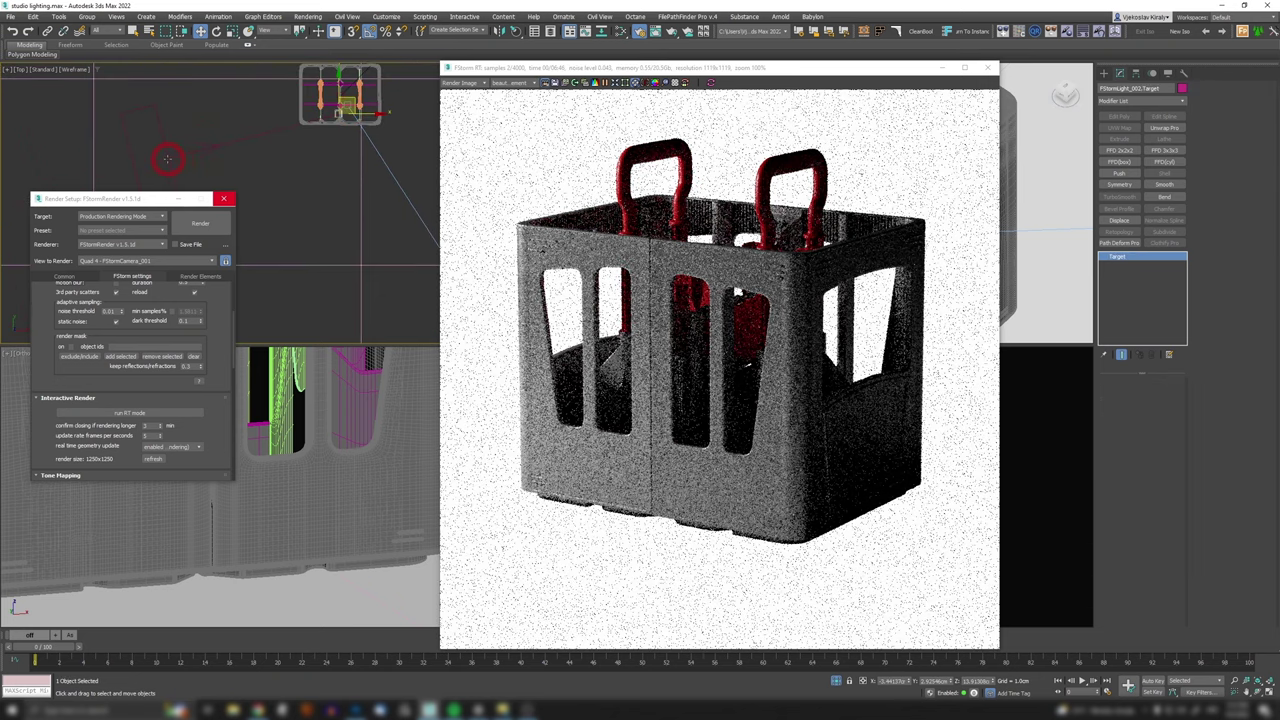
Step: Reposition the copied light farther out at the lower left of the crate in the top view and lower it slightly
{"action": "left_click", "coordinate": [168, 158]}
{"action": "scroll", "coordinate": [206, 163], "scroll_direction": "down", "scroll_amount": 2}
{"action": "middle_click_drag", "start_coordinate": [206, 163], "coordinate": [193, 123]}
{"action": "left_click_drag", "start_coordinate": [167, 107], "coordinate": [222, 150]}
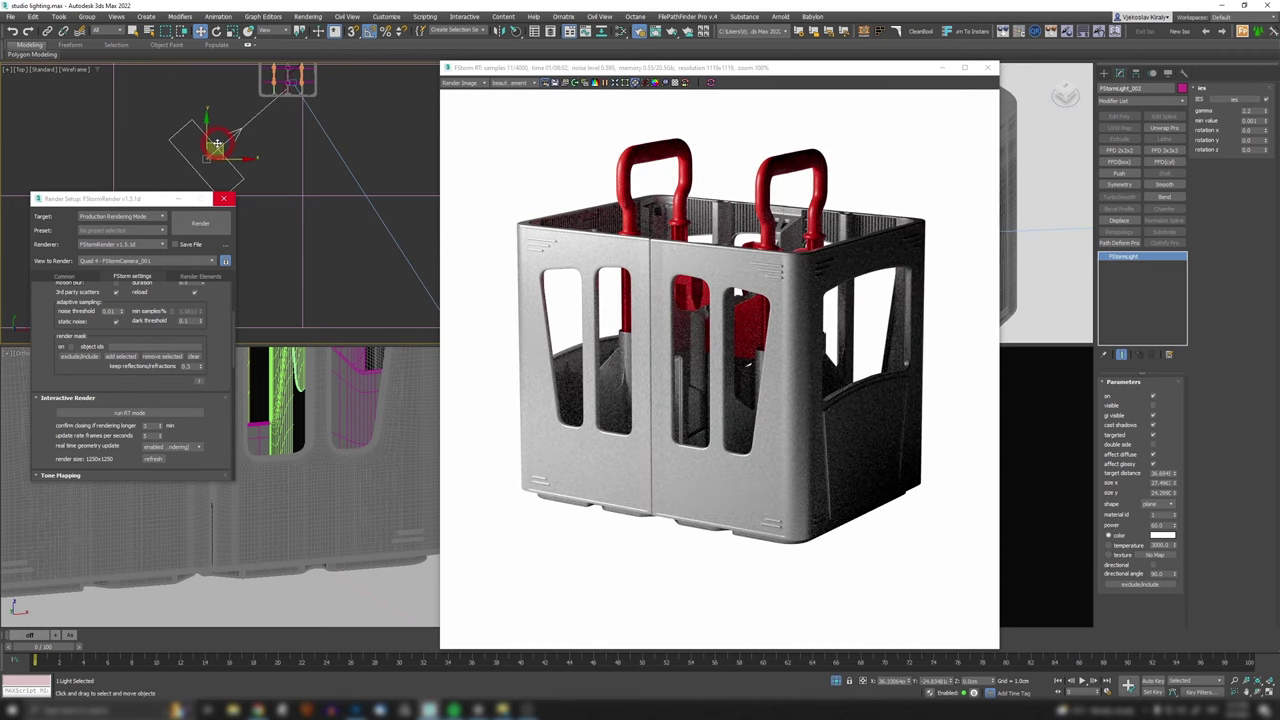
{"action": "left_click_drag", "start_coordinate": [216, 145], "coordinate": [214, 141]}
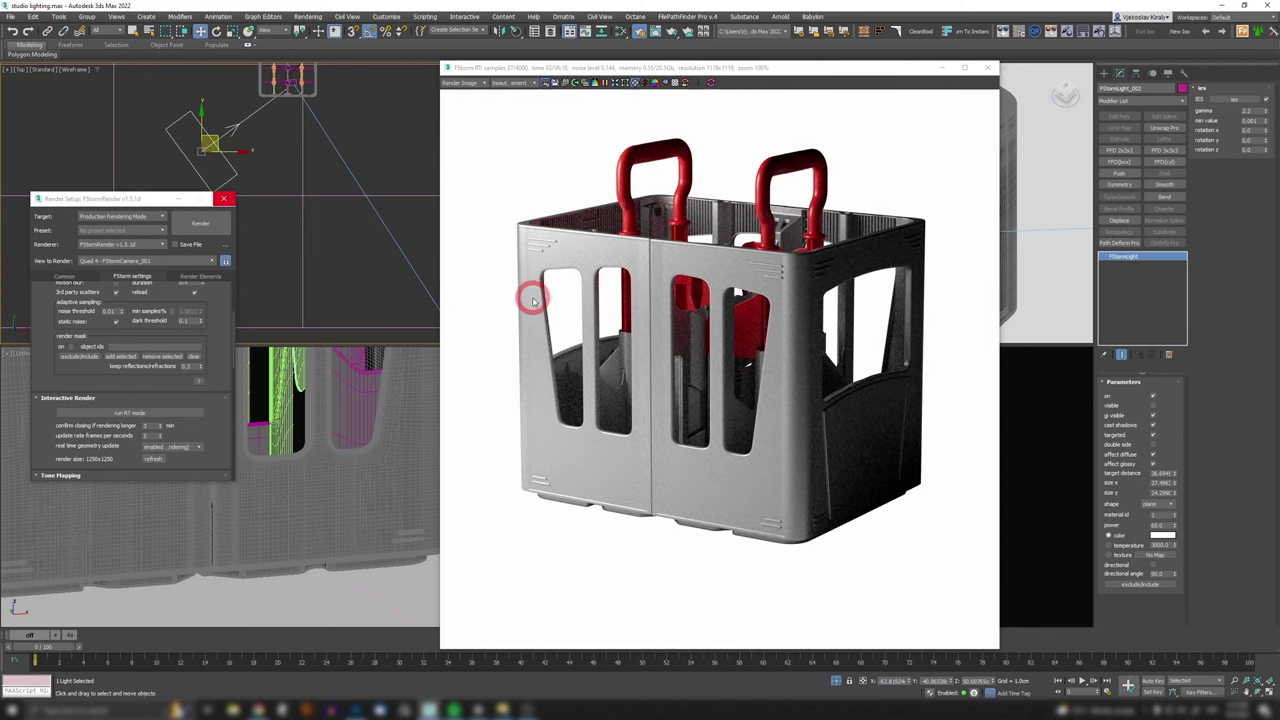
{"action": "left_click_drag", "start_coordinate": [217, 142], "coordinate": [211, 135]}
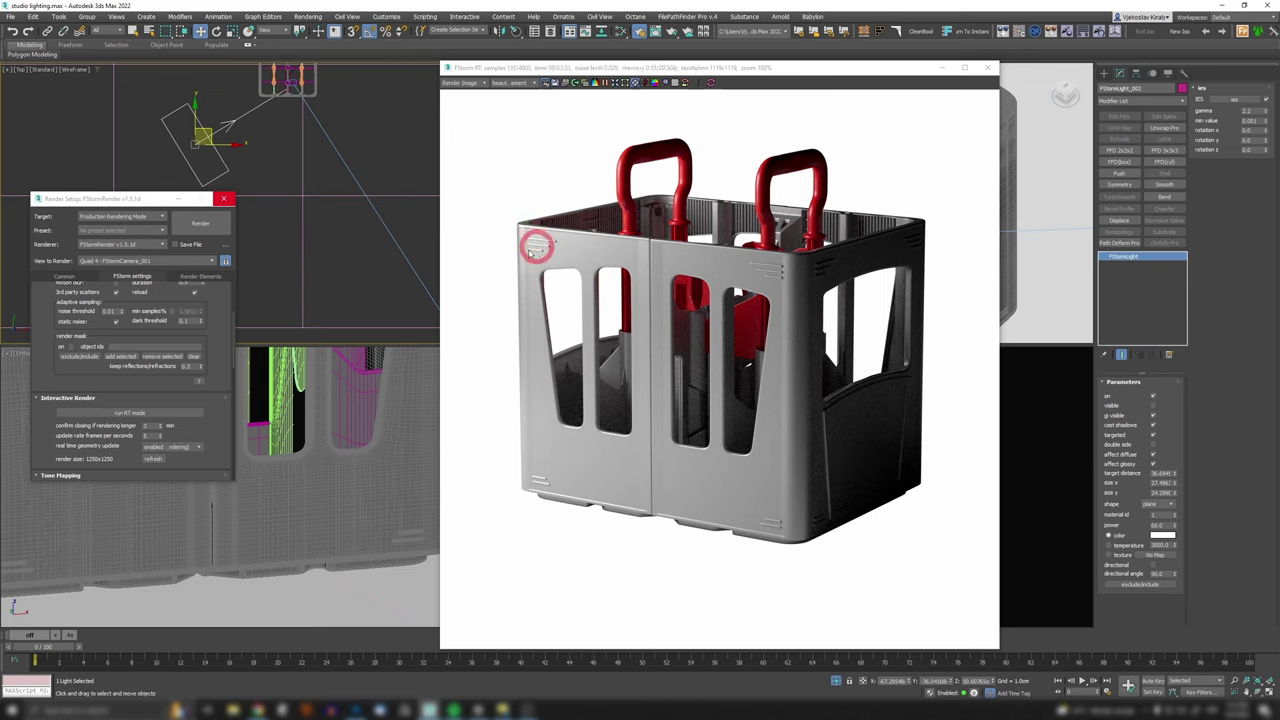
{"action": "left_click_drag", "start_coordinate": [212, 132], "coordinate": [185, 136]}
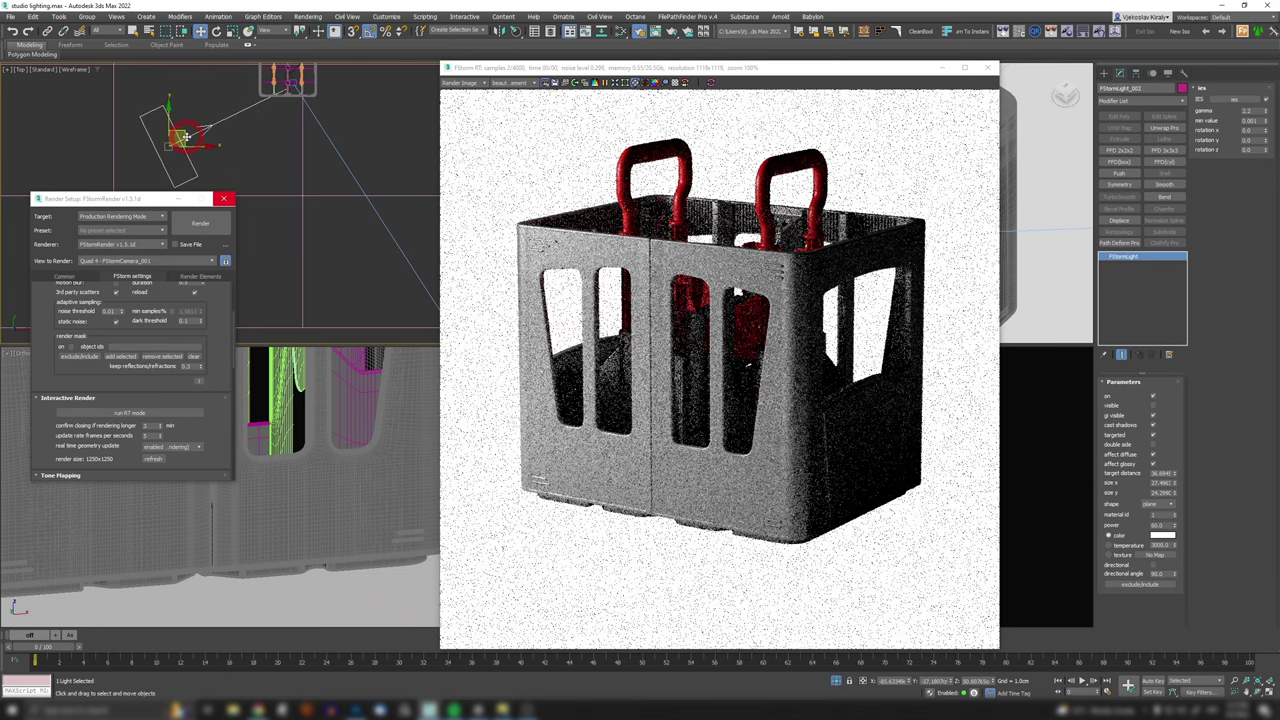
{"action": "middle_click_drag", "start_coordinate": [225, 141], "coordinate": [231, 72], "text": "alt"}
{"action": "left_click_drag", "start_coordinate": [171, 94], "coordinate": [169, 101]}
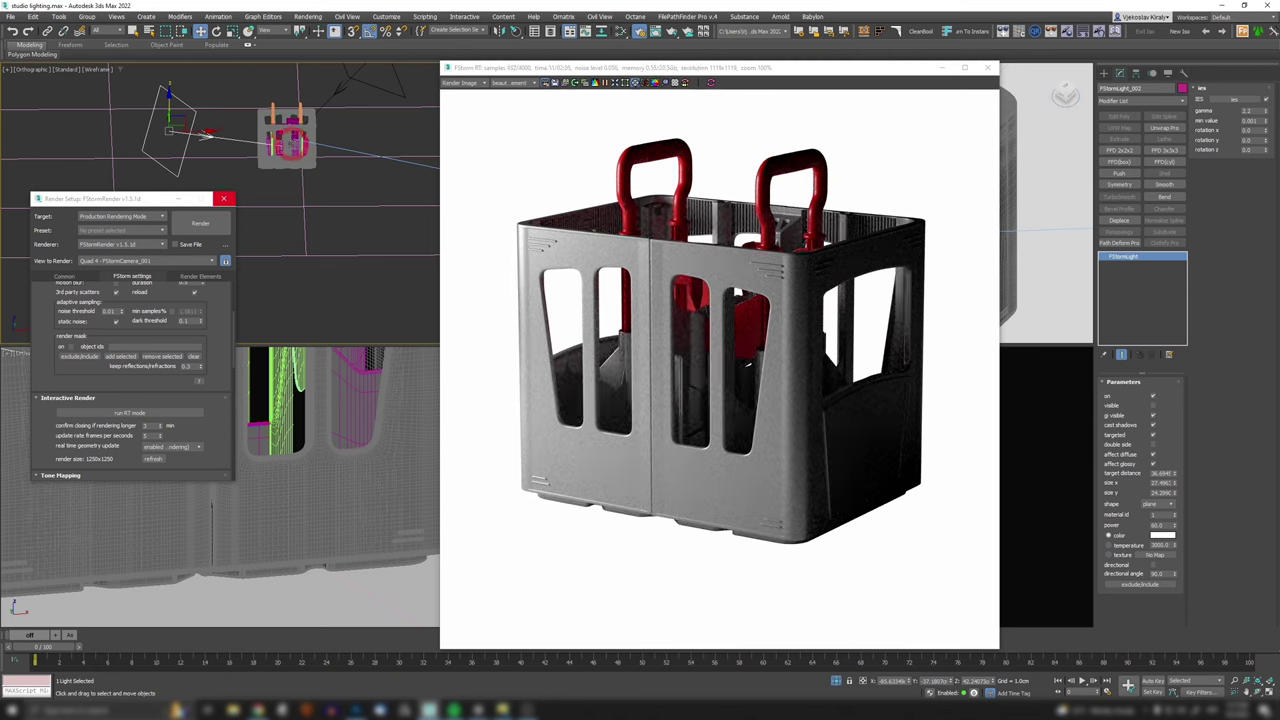
Step: Switch off the light at the lower left and copy it behind the crate at the upper left in the top view
{"action": "key", "text": "t"}
{"action": "key", "text": "z"}
{"action": "scroll", "coordinate": [306, 180], "scroll_direction": "down", "scroll_amount": 5}
{"action": "middle_click_drag", "start_coordinate": [314, 167], "coordinate": [294, 193]}
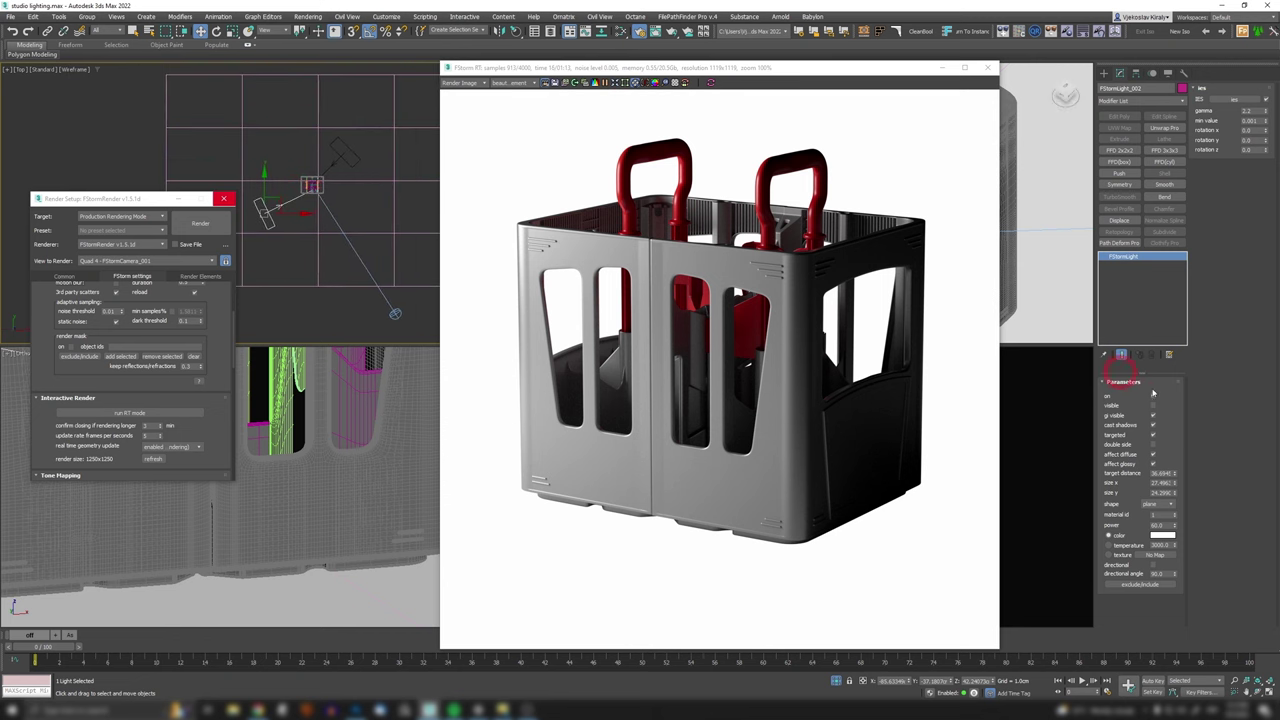
{"action": "left_click", "coordinate": [1154, 397]}
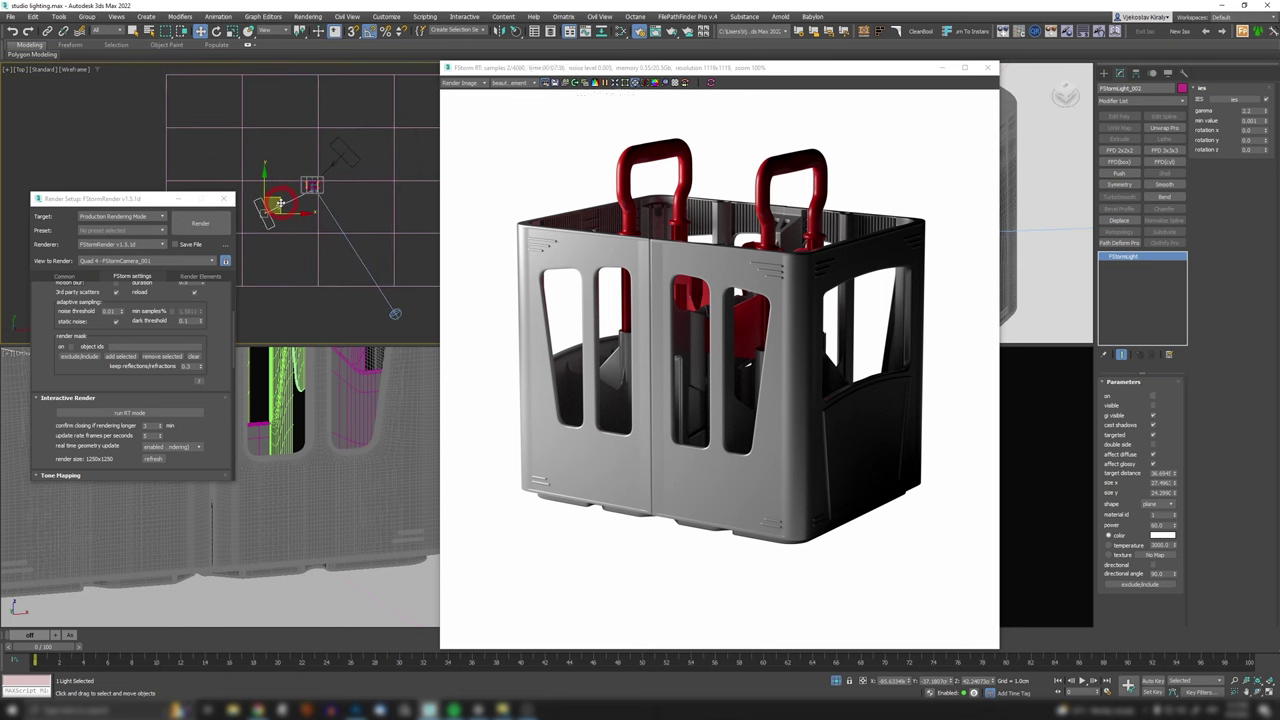
{"action": "left_click_drag", "start_coordinate": [276, 203], "coordinate": [296, 138], "text": "shift"}
{"action": "key", "text": "Return"}
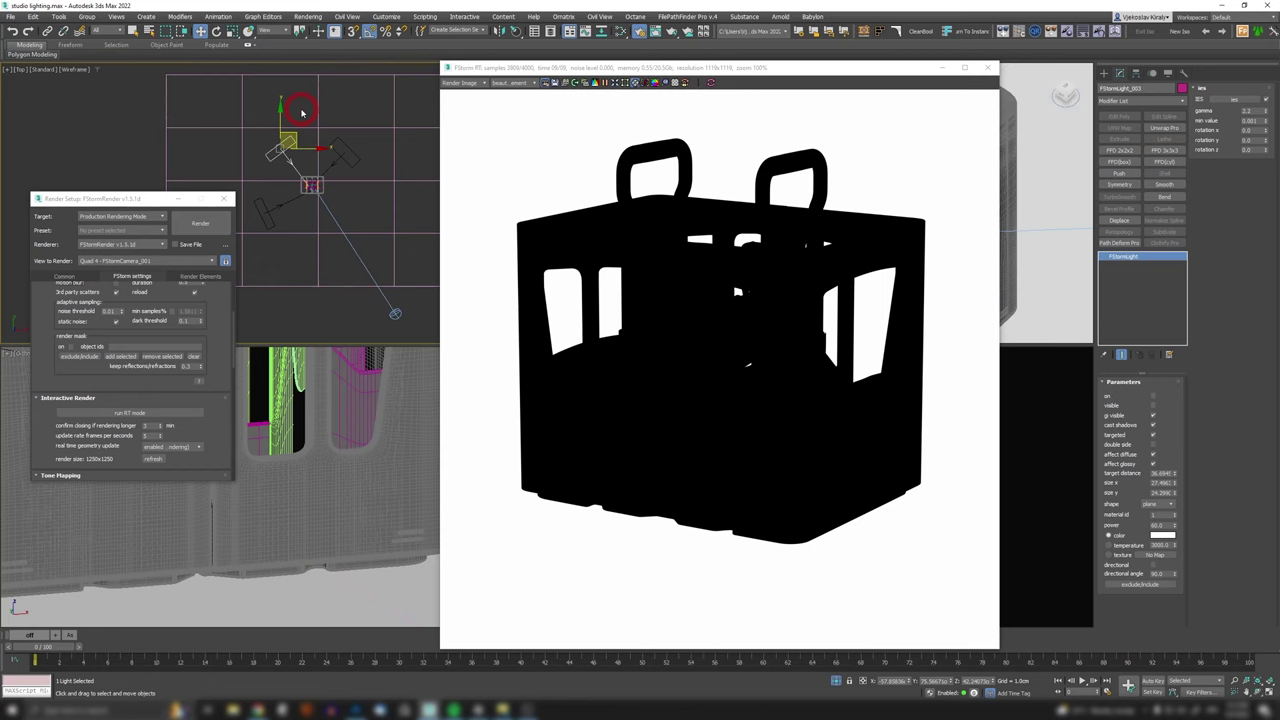
Step: Switch on the new copied light and check how it lights the handles and rim in the render
{"action": "left_click", "coordinate": [1156, 404]}
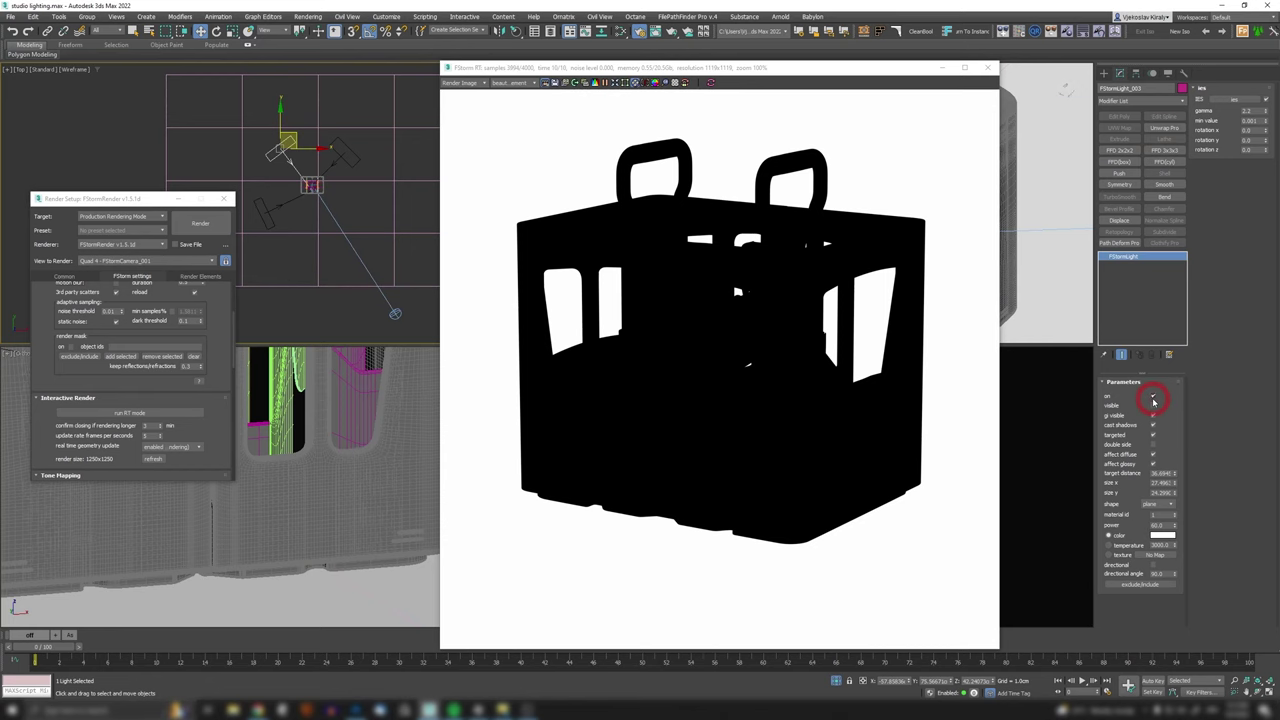
{"action": "left_click", "coordinate": [700, 151]}
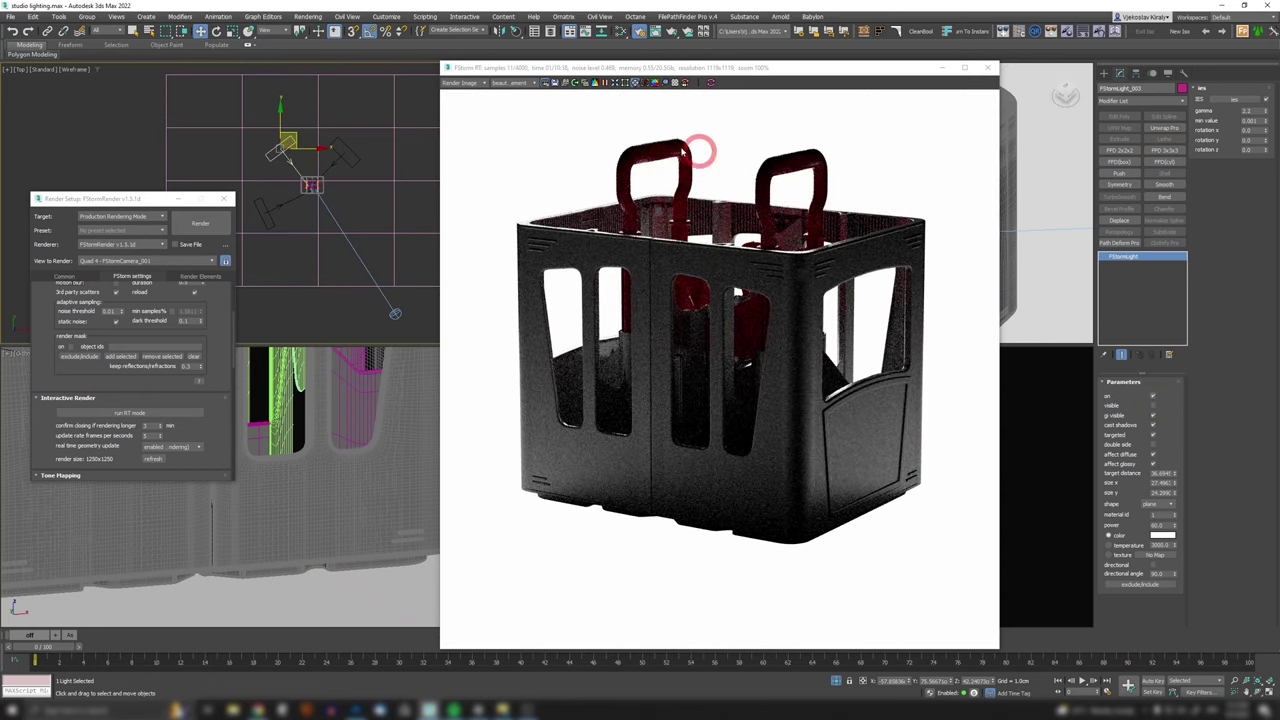
{"action": "left_click", "coordinate": [596, 152]}
{"action": "left_click", "coordinate": [871, 250]}
{"action": "left_click", "coordinate": [712, 224]}
Step: Try raising and lowering the copied light behind the crate to compare its effect on the handles
{"action": "middle_click_drag", "start_coordinate": [300, 204], "coordinate": [273, 152], "text": "alt"}
{"action": "left_click_drag", "start_coordinate": [273, 152], "coordinate": [282, 70]}
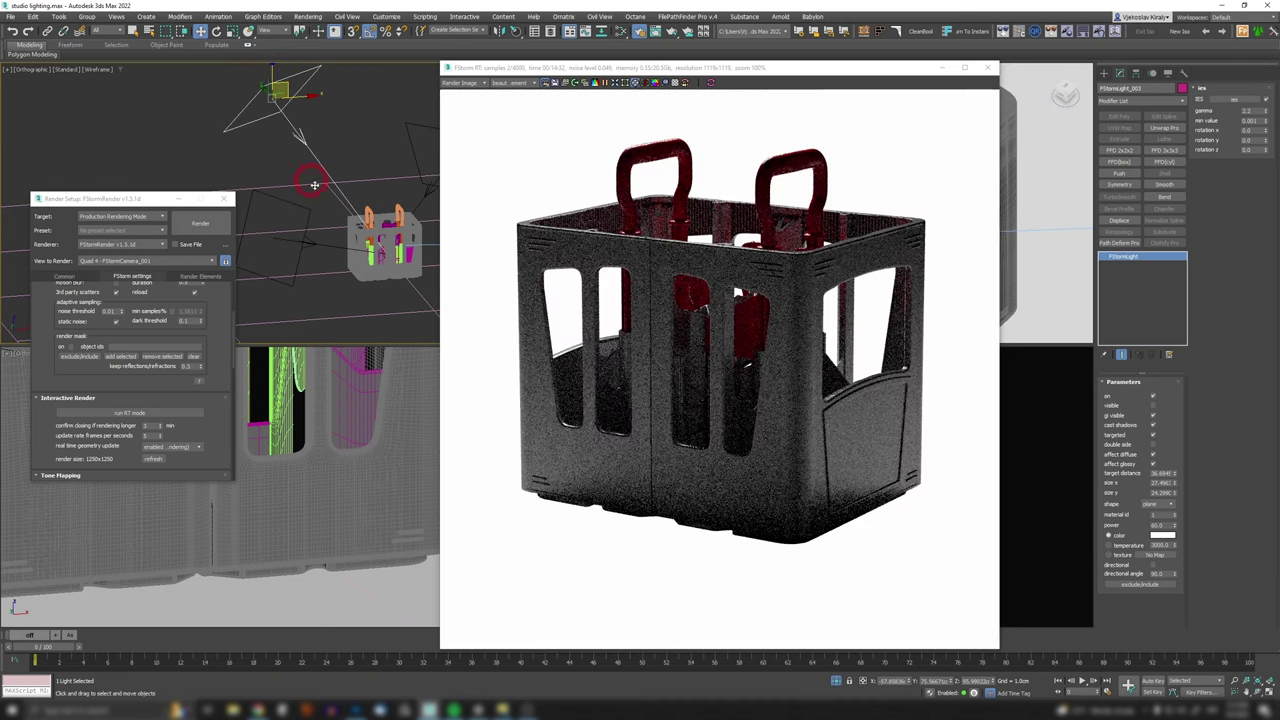
{"action": "middle_click_drag", "start_coordinate": [405, 193], "coordinate": [380, 172], "text": "alt"}
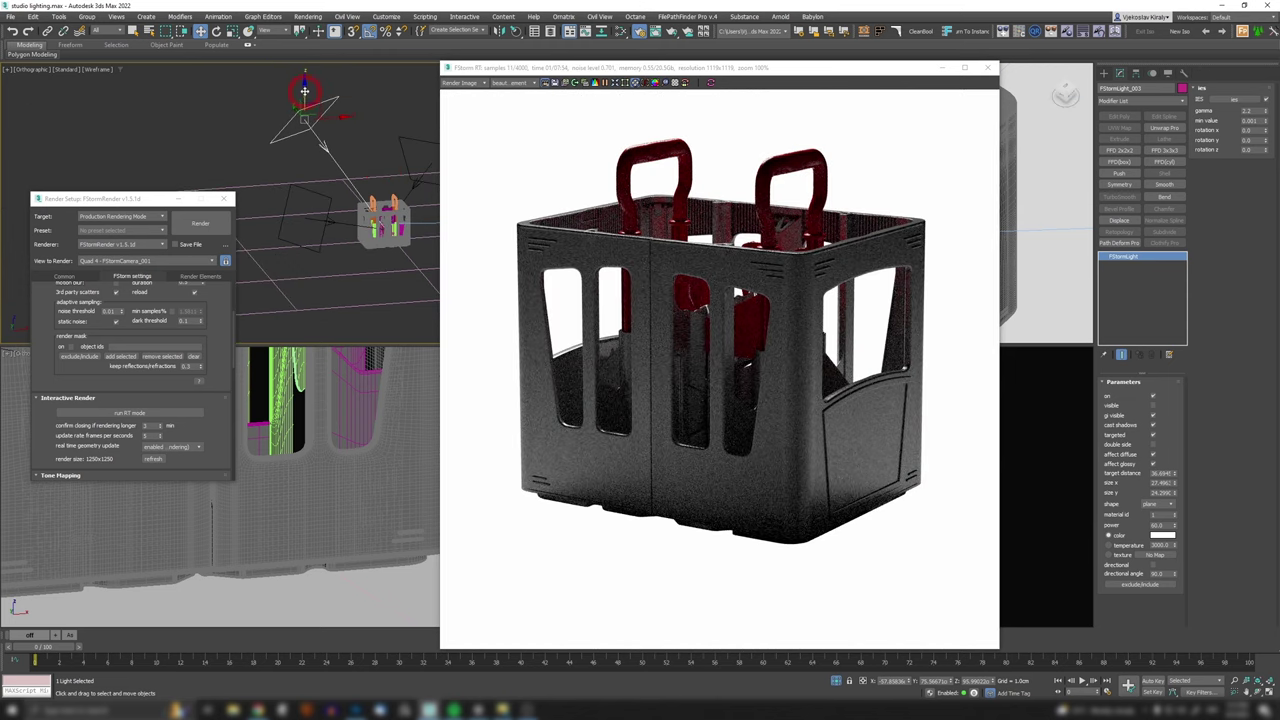
{"action": "left_click_drag", "start_coordinate": [305, 91], "coordinate": [357, 243]}
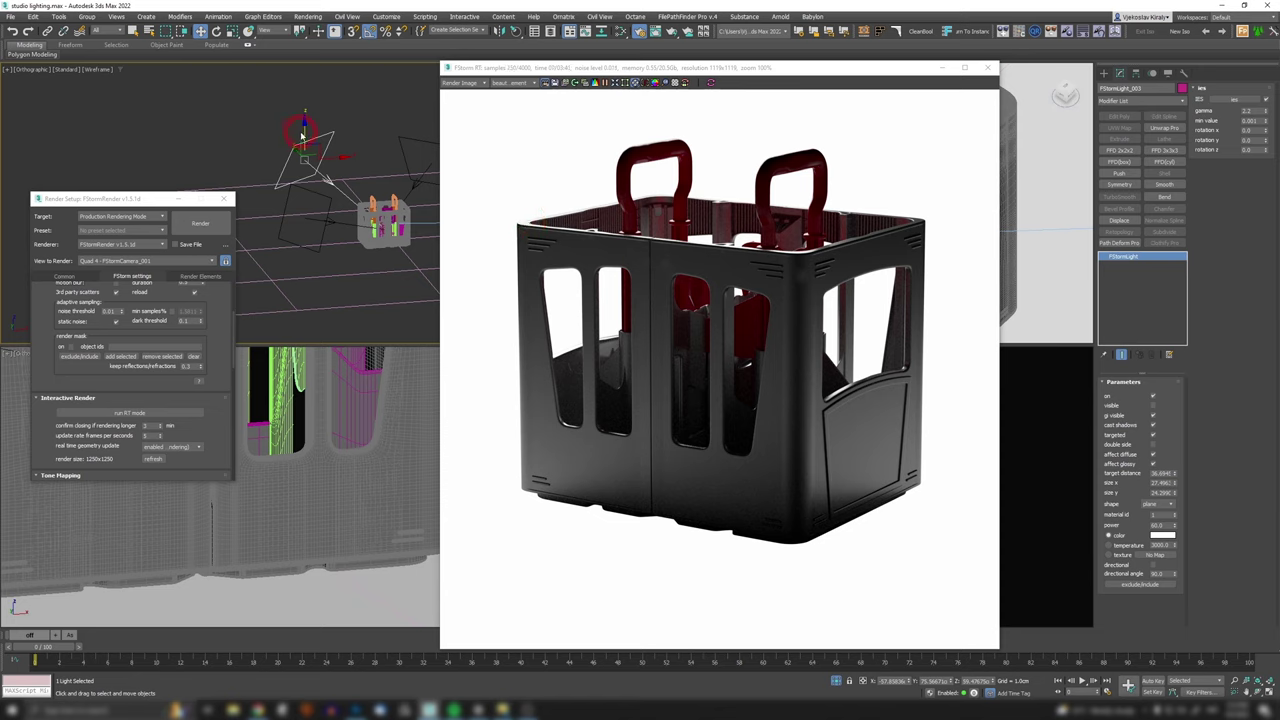
{"action": "left_click_drag", "start_coordinate": [303, 135], "coordinate": [304, 130]}
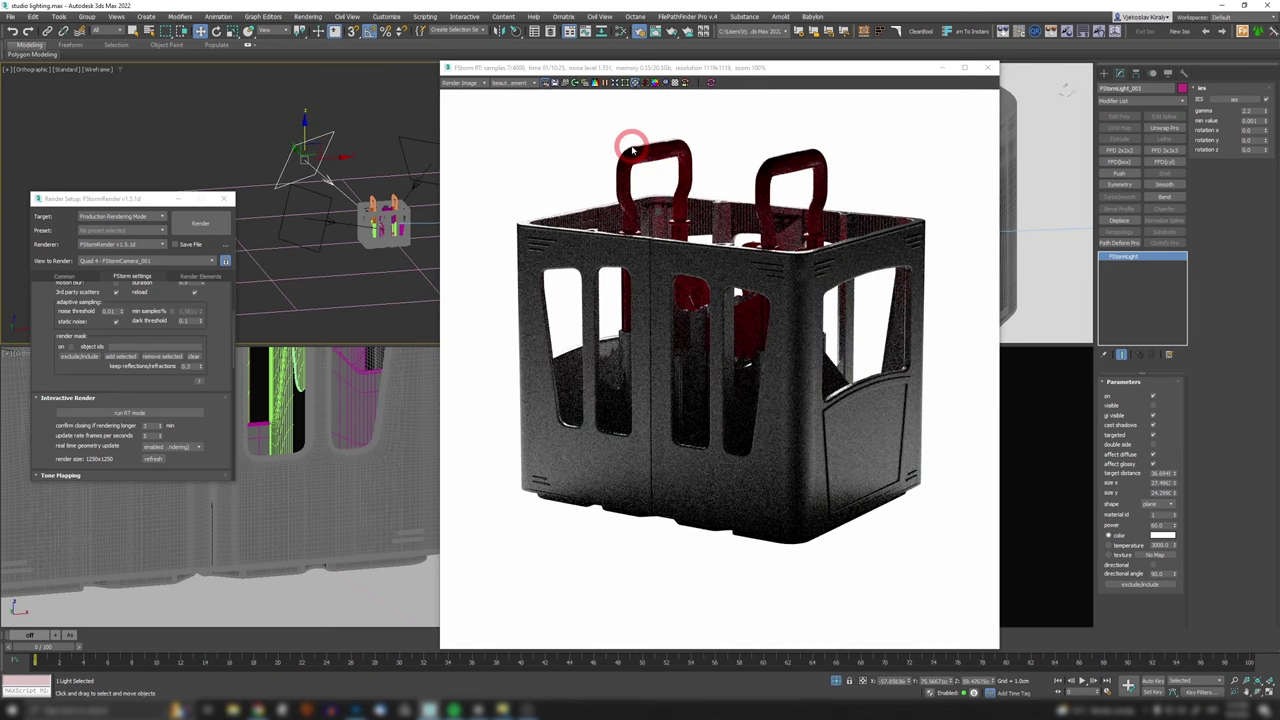
{"action": "mouse_move", "coordinate": [663, 145]}
{"action": "left_mouse_down"}
{"action": "mouse_move", "coordinate": [680, 138]}
{"action": "mouse_move", "coordinate": [641, 150]}
{"action": "left_mouse_up"}
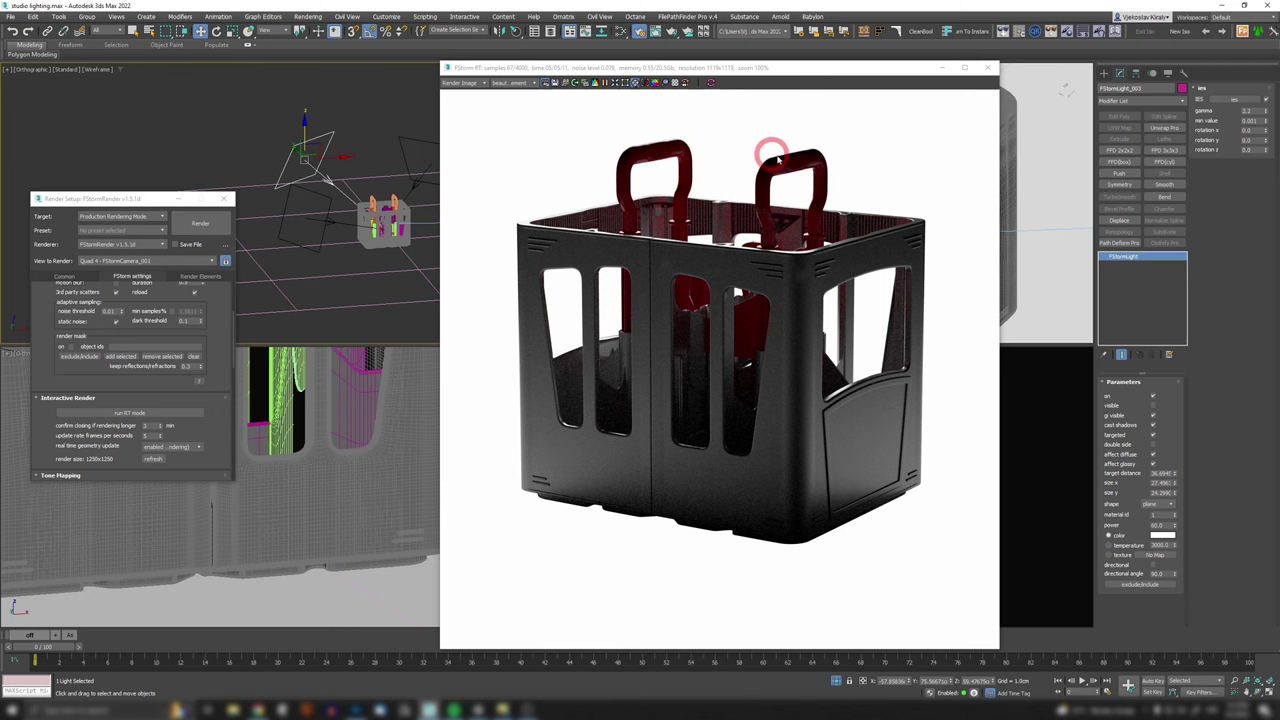
Step: Raise the copied light above the crate's back and bring it closer so it shines down into the crate
{"action": "mouse_move", "coordinate": [306, 133]}
{"action": "left_mouse_down"}
{"action": "mouse_move", "coordinate": [306, 110]}
{"action": "mouse_move", "coordinate": [312, 135]}
{"action": "left_mouse_up"}
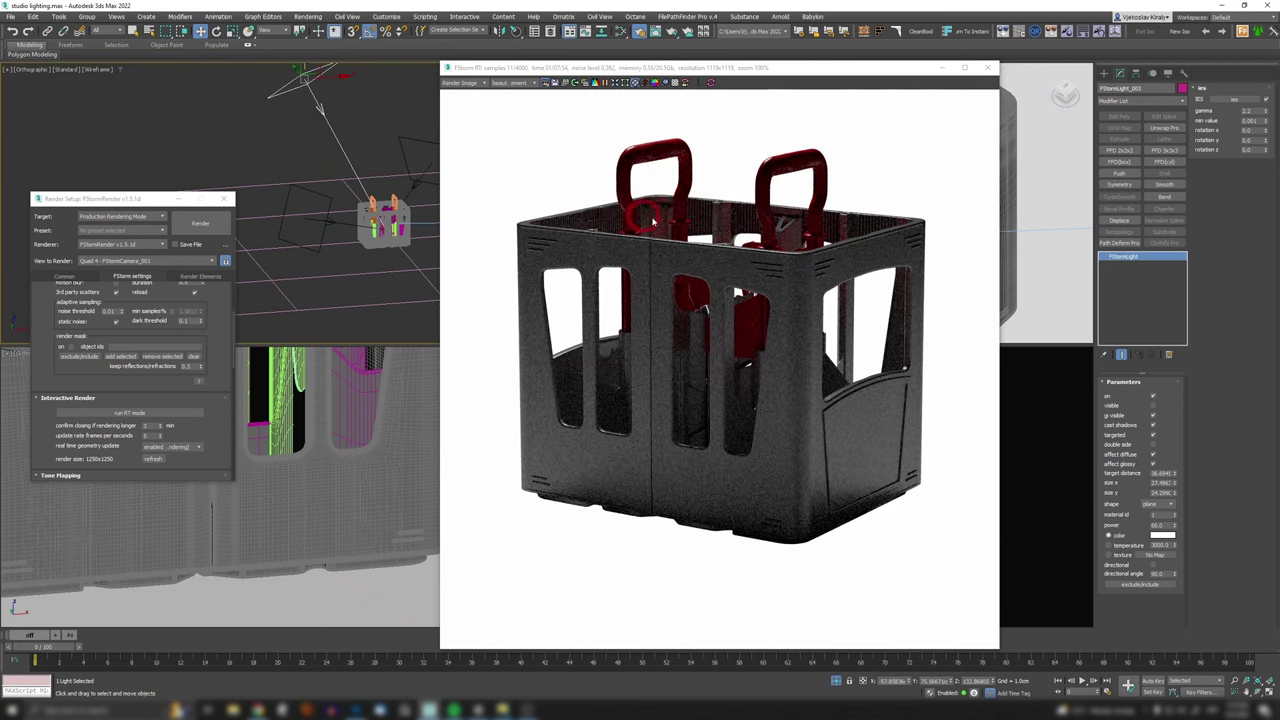
{"action": "middle_click_drag", "start_coordinate": [352, 232], "coordinate": [321, 229], "text": "alt"}
{"action": "middle_click_drag", "start_coordinate": [313, 131], "coordinate": [319, 171], "text": "alt"}
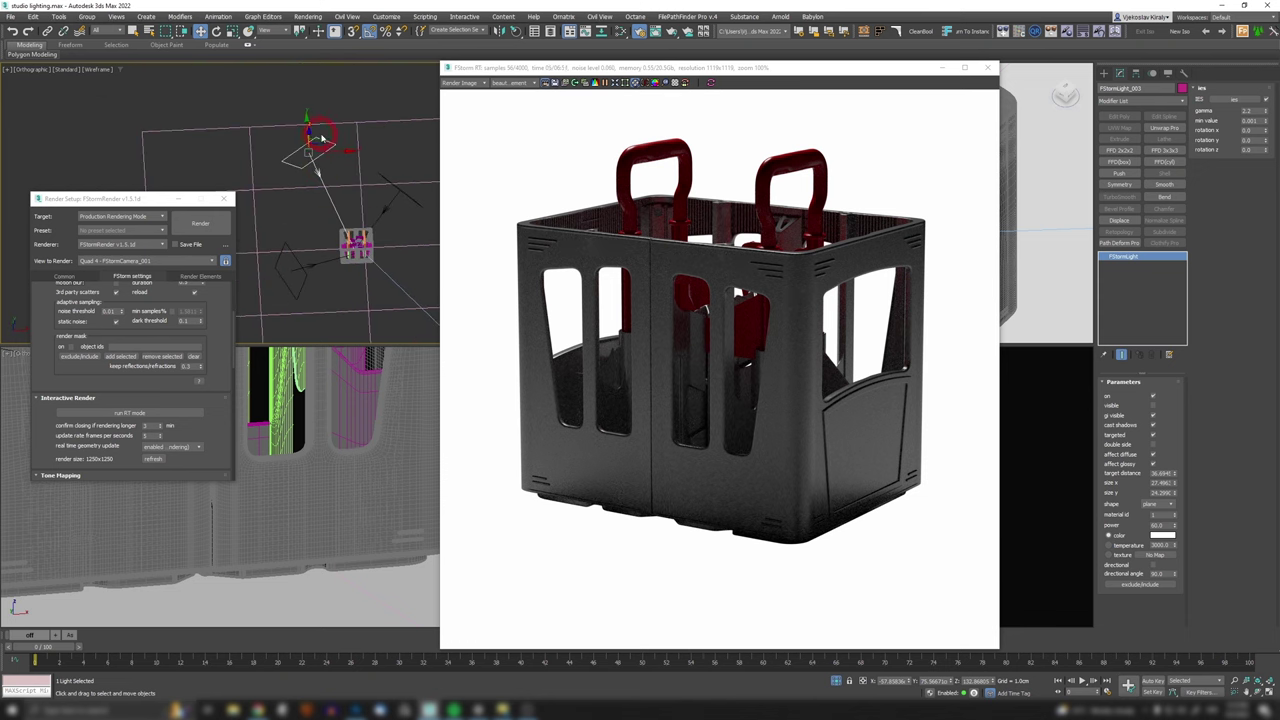
{"action": "left_click_drag", "start_coordinate": [321, 137], "coordinate": [333, 157]}
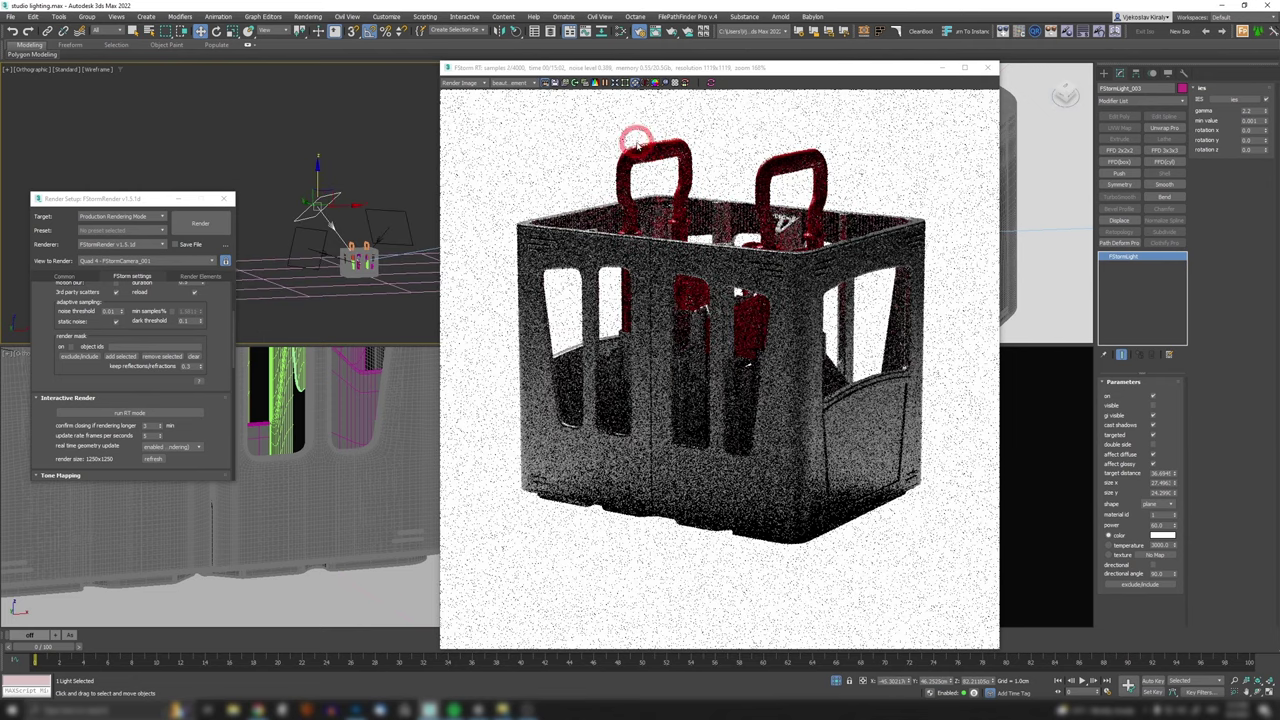
Step: Examine the highlights on the handles, rim and inner walls up close in the render and return to 100% zoom
{"action": "scroll", "coordinate": [638, 146], "scroll_direction": "up", "scroll_amount": 4}
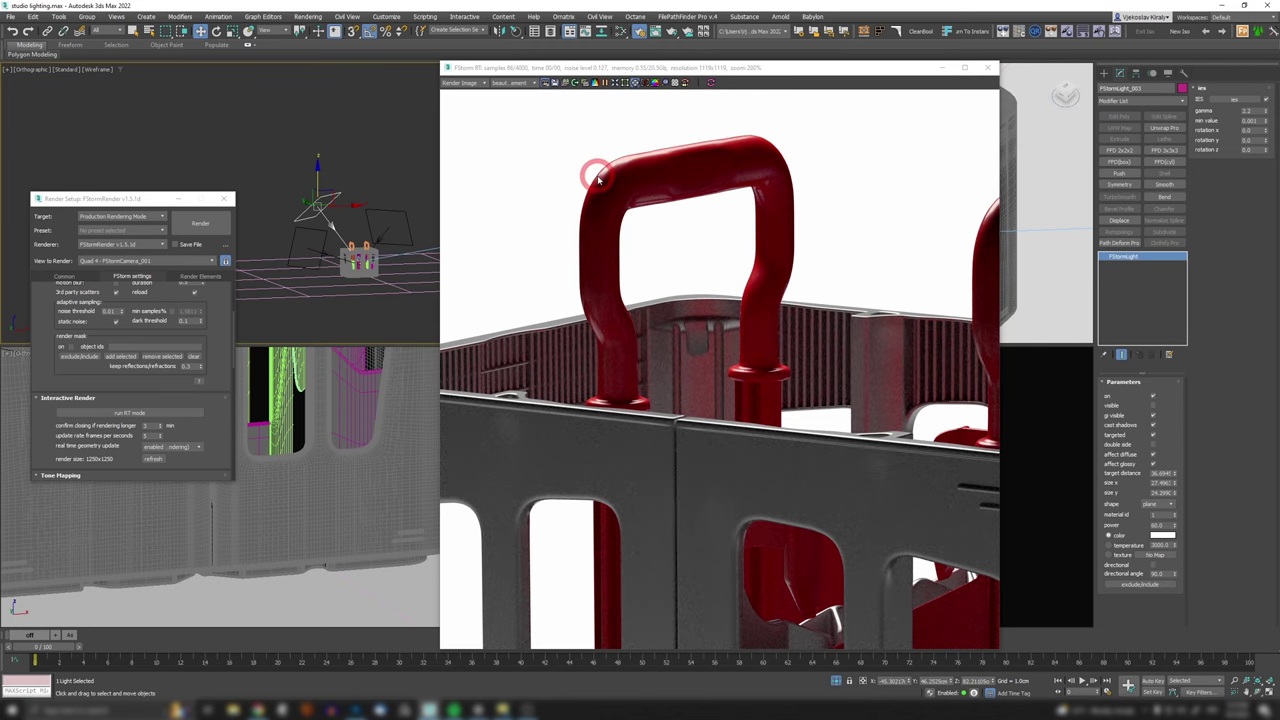
{"action": "scroll", "coordinate": [598, 180], "scroll_direction": "down", "scroll_amount": 3}
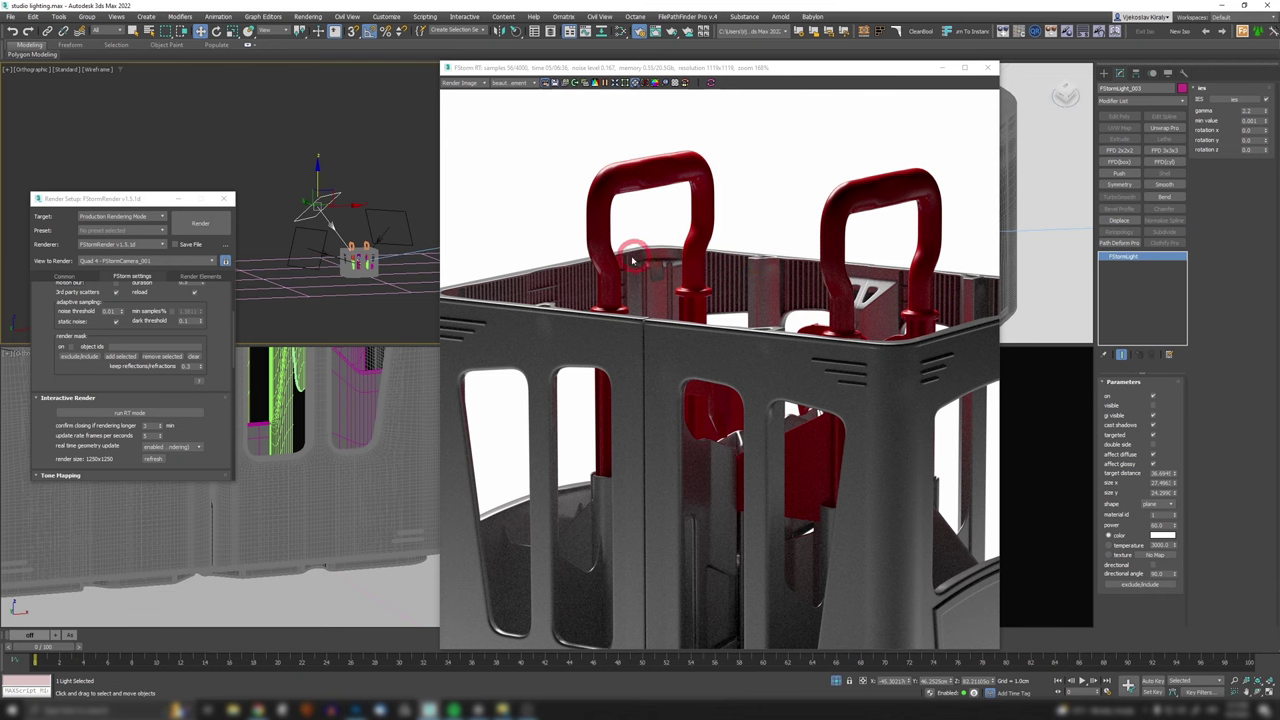
{"action": "scroll", "coordinate": [730, 300], "scroll_direction": "down", "scroll_amount": 2}
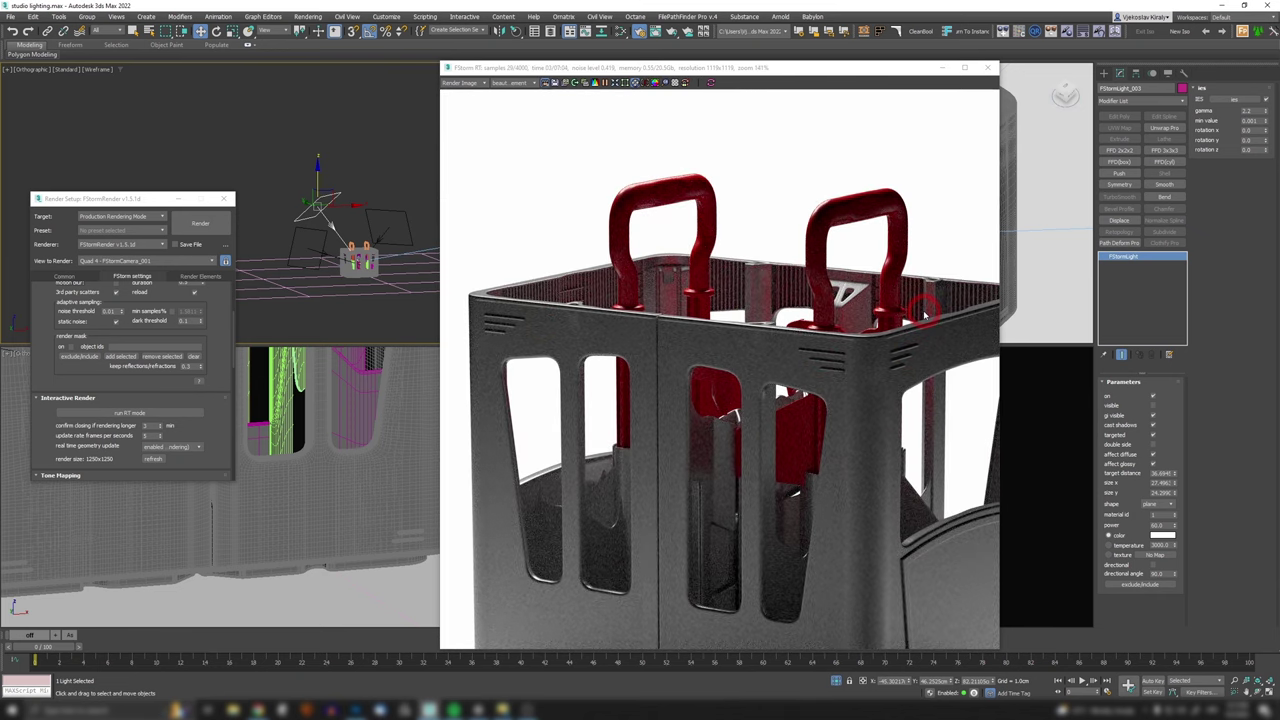
{"action": "left_click", "coordinate": [669, 297]}
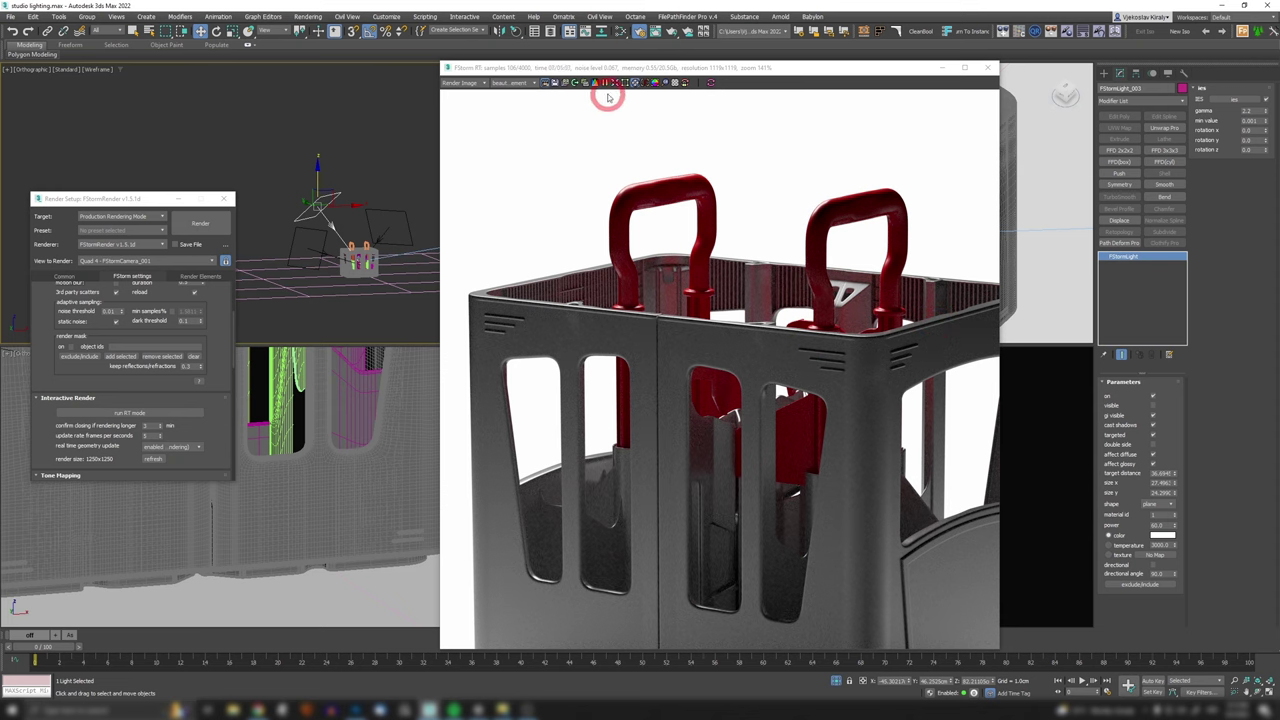
{"action": "left_click", "coordinate": [634, 81]}
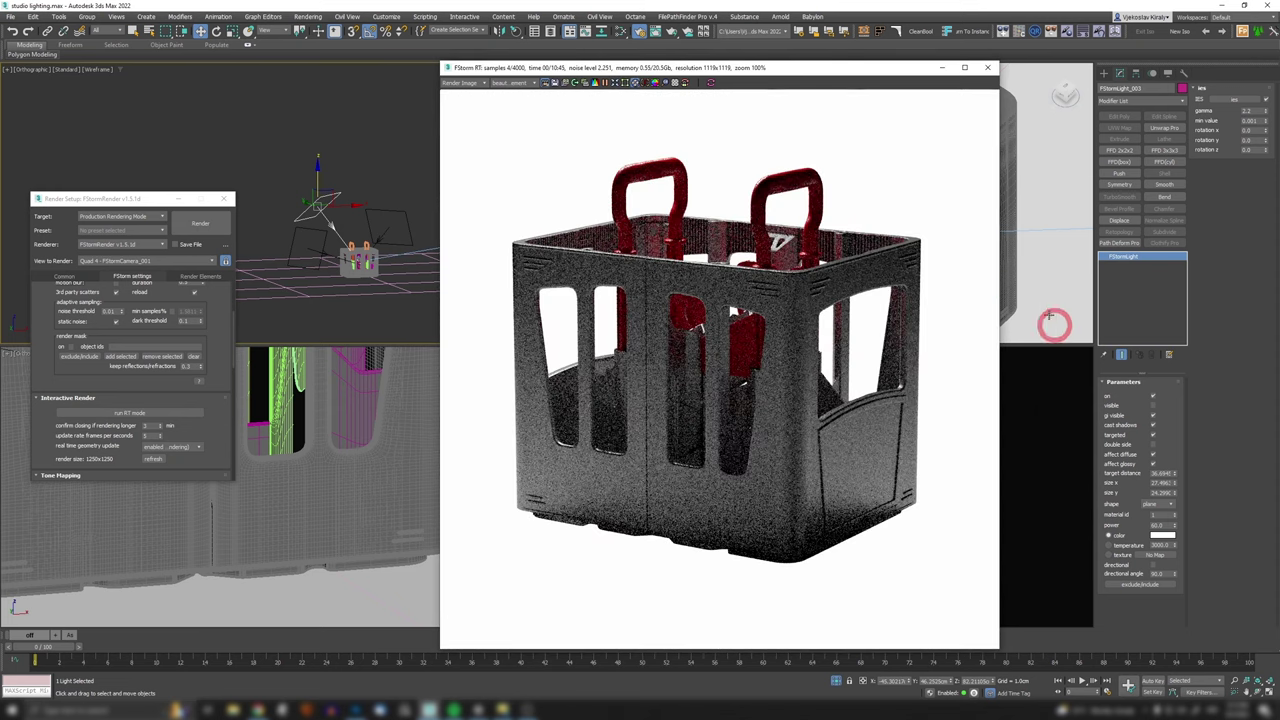
{"action": "left_click", "coordinate": [434, 253]}
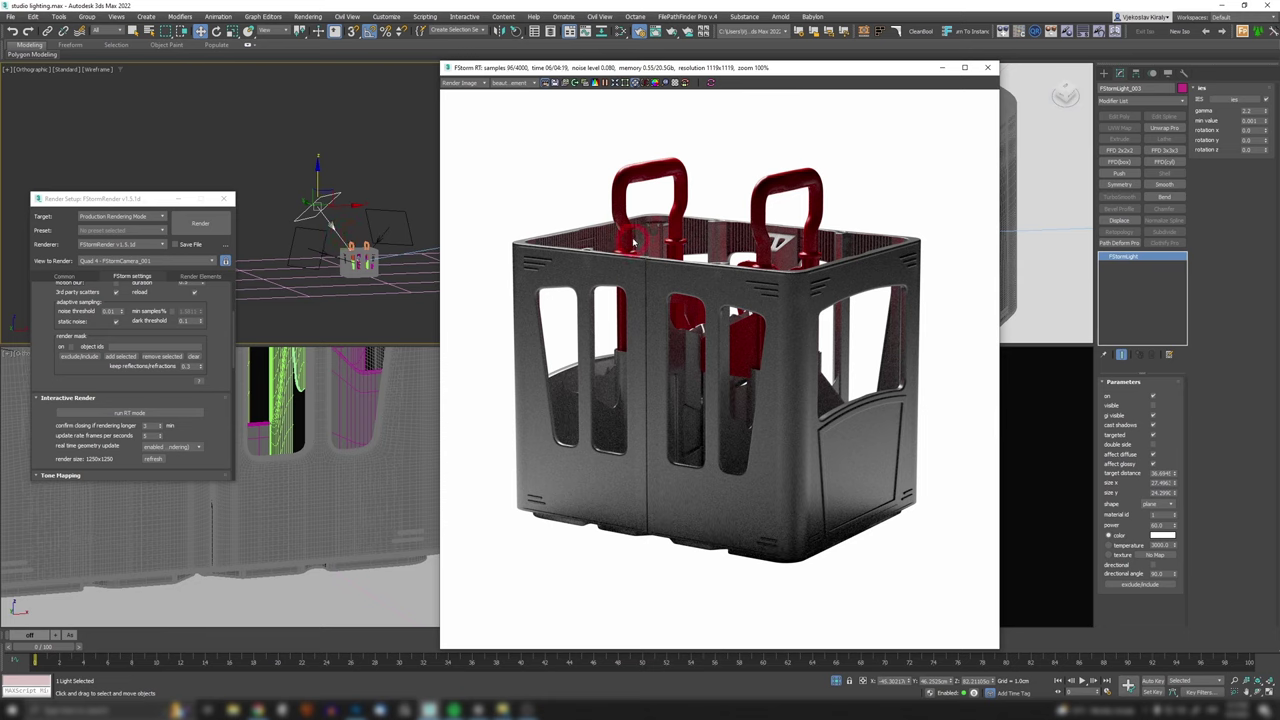
{"action": "left_click", "coordinate": [337, 226]}
{"action": "left_click", "coordinate": [665, 237]}
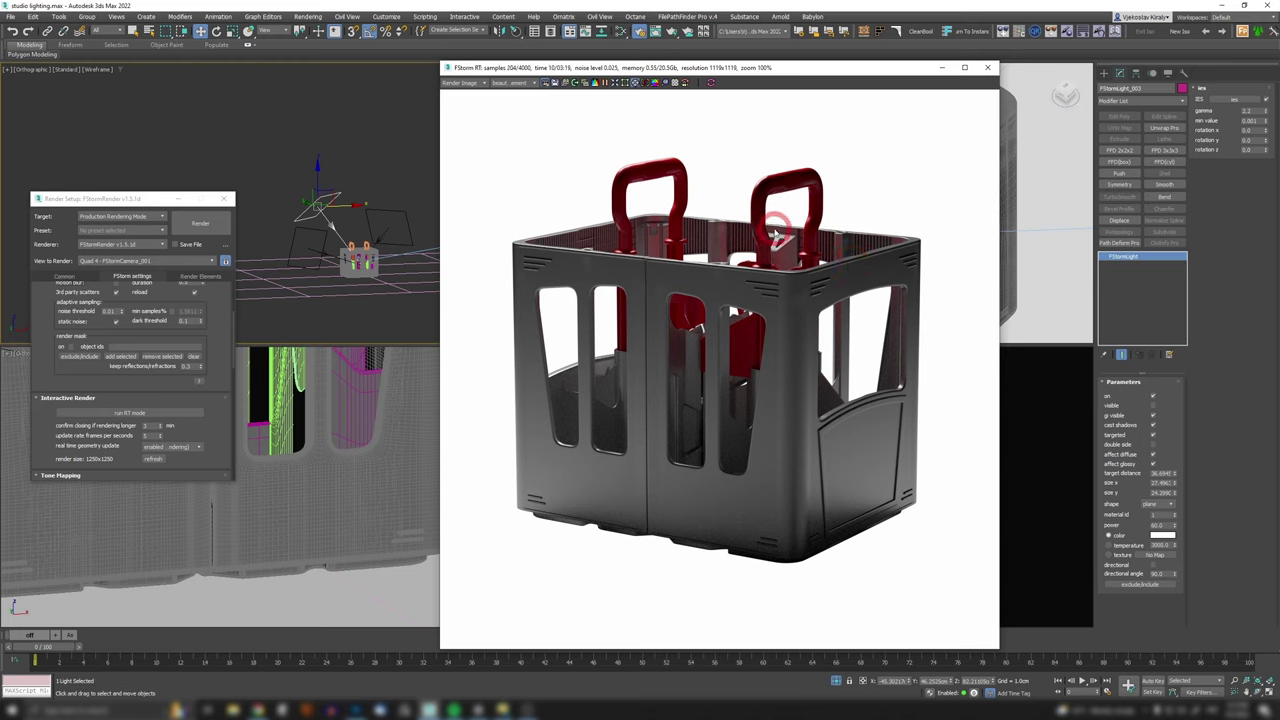
Step: Move the overhead light closer to the crate's back edge in the top view
{"action": "middle_click_drag", "start_coordinate": [372, 209], "coordinate": [328, 249], "text": "alt"}
{"action": "key", "text": "t"}
{"action": "left_click_drag", "start_coordinate": [327, 187], "coordinate": [339, 186]}
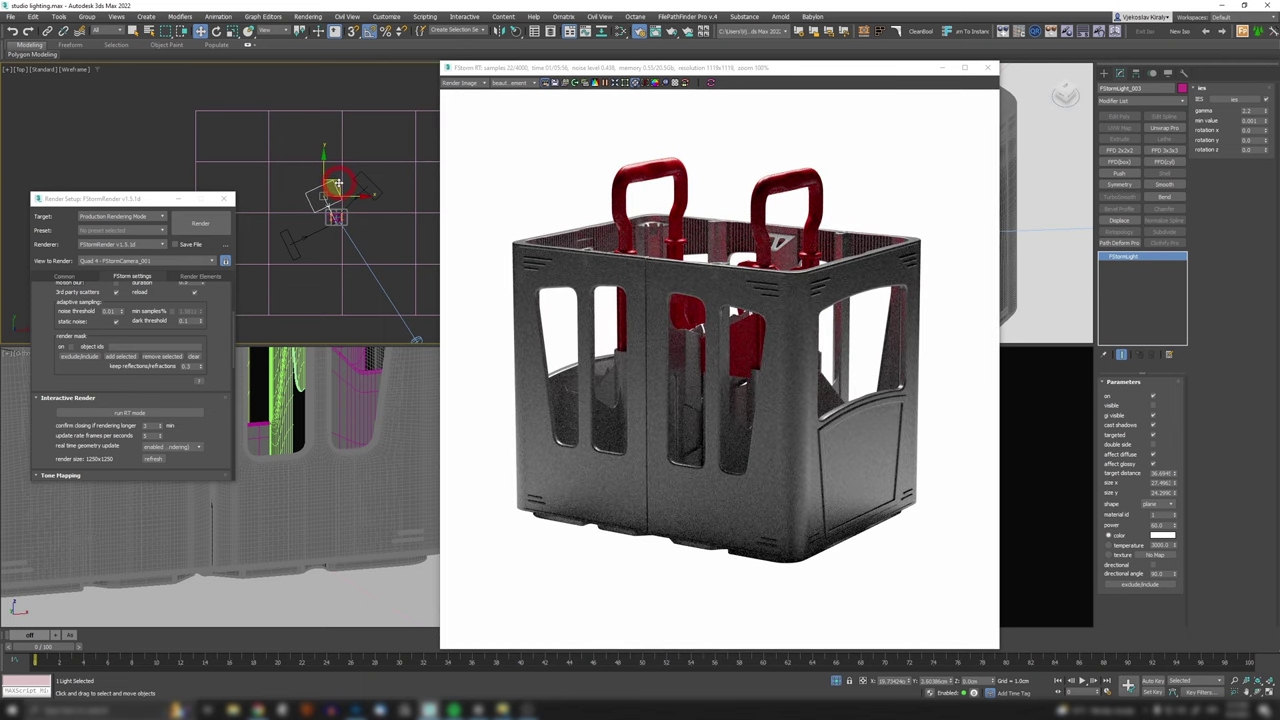
{"action": "left_click_drag", "start_coordinate": [338, 184], "coordinate": [336, 181]}
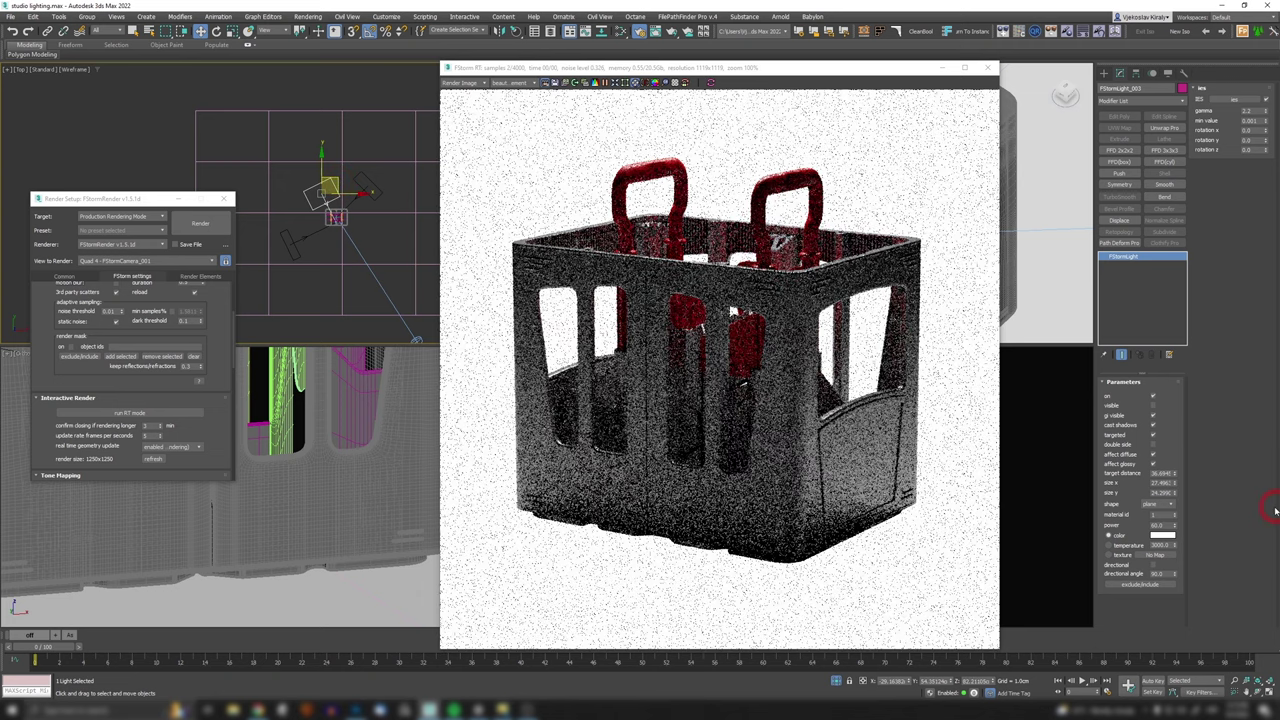
Step: Enlarge the overhead light's plane to about 38 by 31
{"action": "mouse_move", "coordinate": [1175, 485]}
{"action": "left_mouse_down"}
{"action": "mouse_move", "coordinate": [1172, 464]}
{"action": "mouse_move", "coordinate": [1174, 483]}
{"action": "left_mouse_up"}
{"action": "left_click", "coordinate": [1174, 498]}
{"action": "mouse_move", "coordinate": [330, 215]}
{"action": "middle_mouse_down", "text": "alt"}
{"action": "mouse_move", "coordinate": [343, 161]}
{"action": "mouse_move", "coordinate": [342, 222]}
{"action": "middle_mouse_up", "text": "alt"}
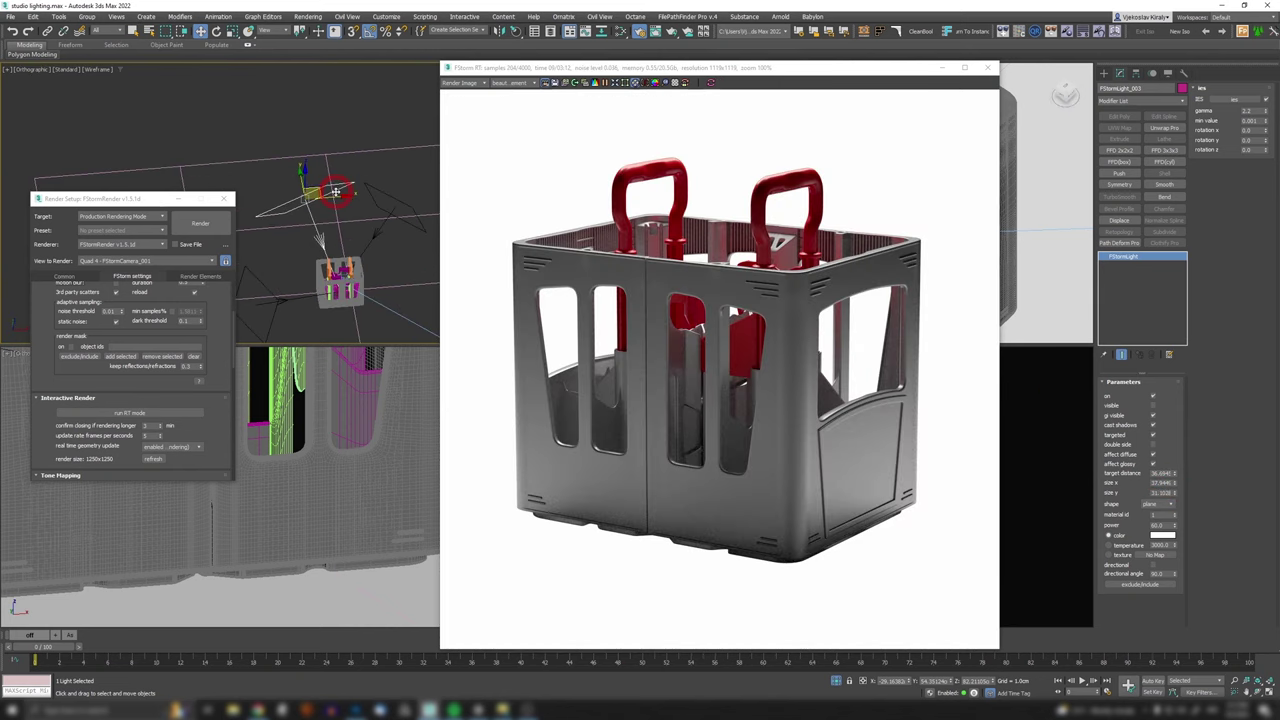
Step: Select the first light, open the FStorm LightLister, switch off FStormLight_003 and switch on FStormLight_002 and FStormLight_001
{"action": "left_click", "coordinate": [385, 225]}
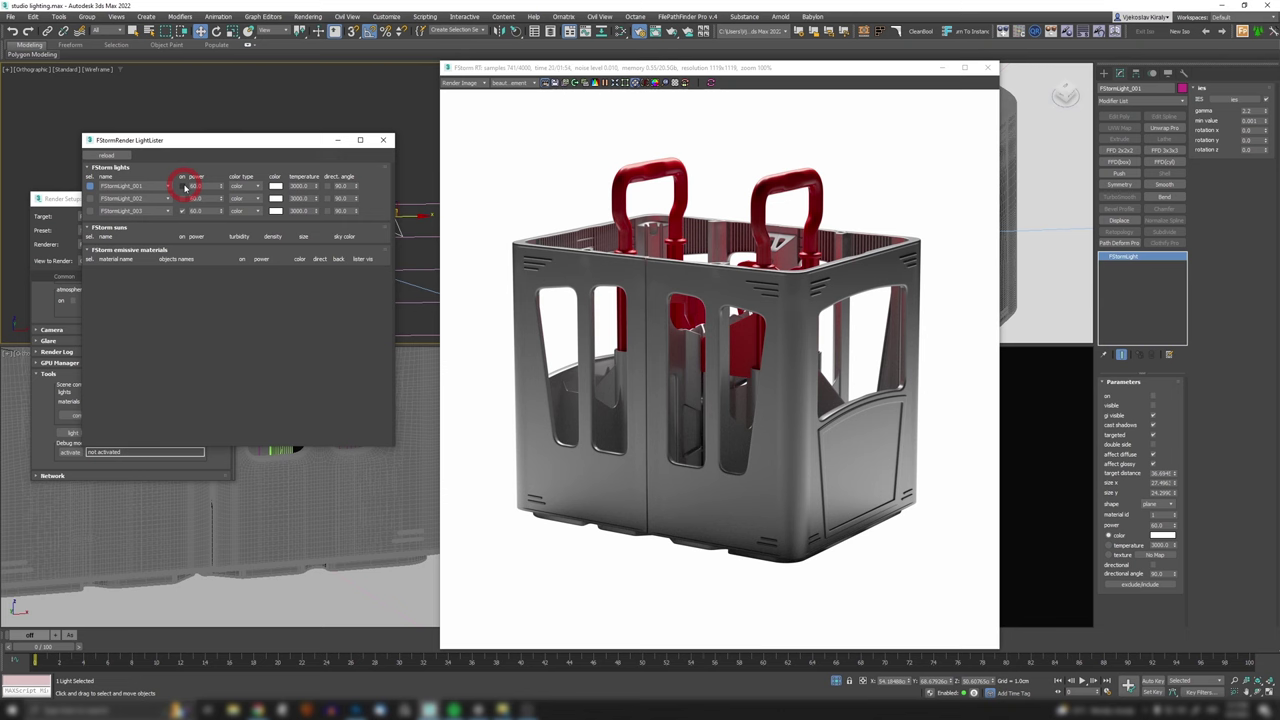
{"action": "left_click", "coordinate": [182, 211]}
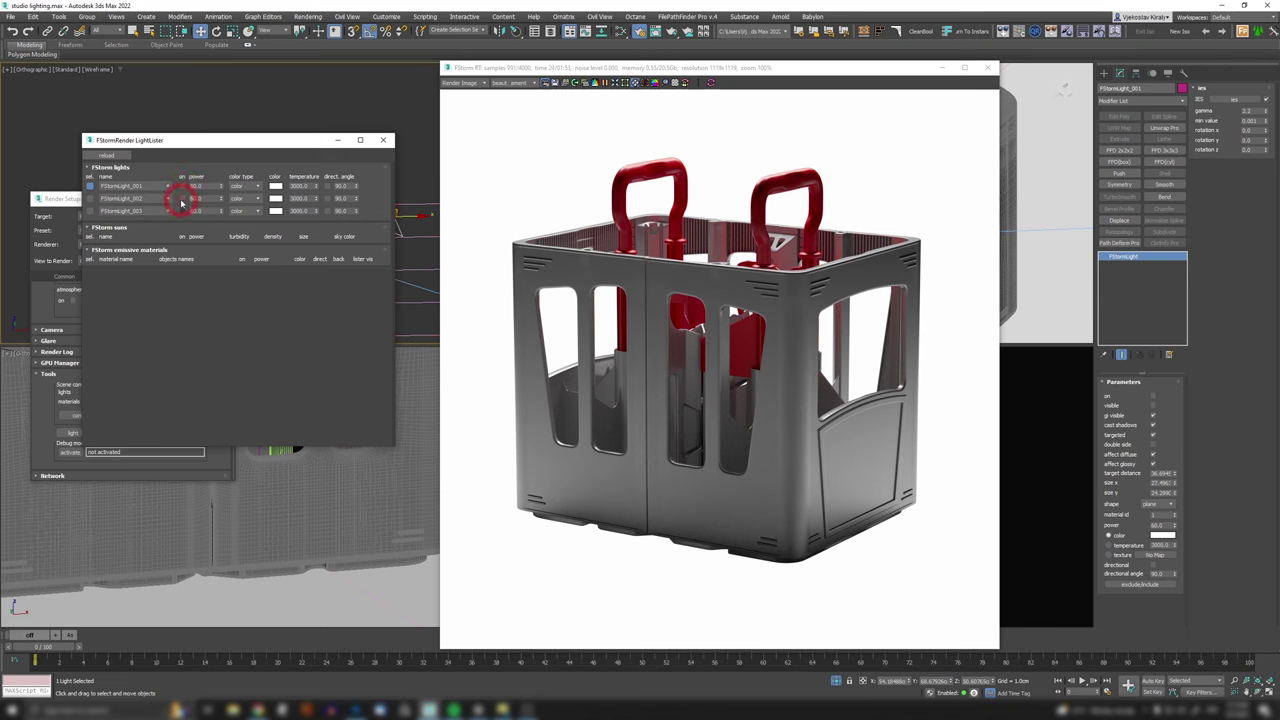
{"action": "left_click", "coordinate": [182, 200]}
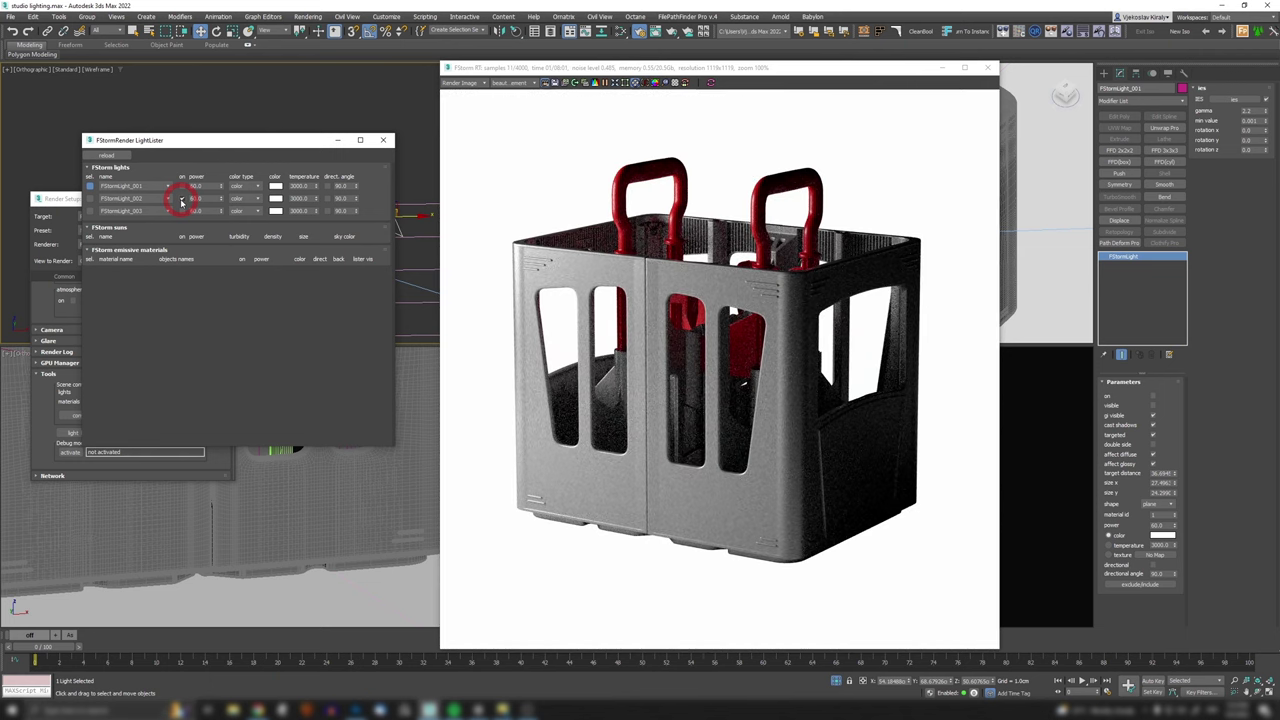
{"action": "left_click", "coordinate": [182, 187]}
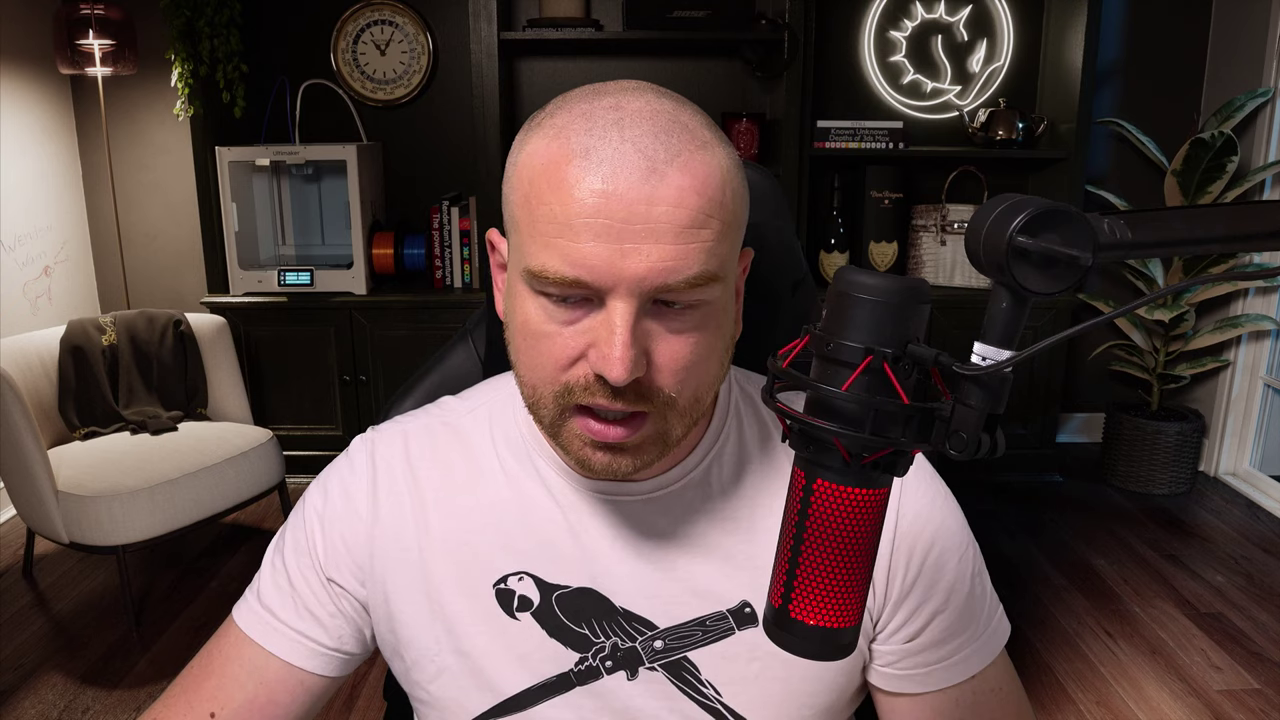